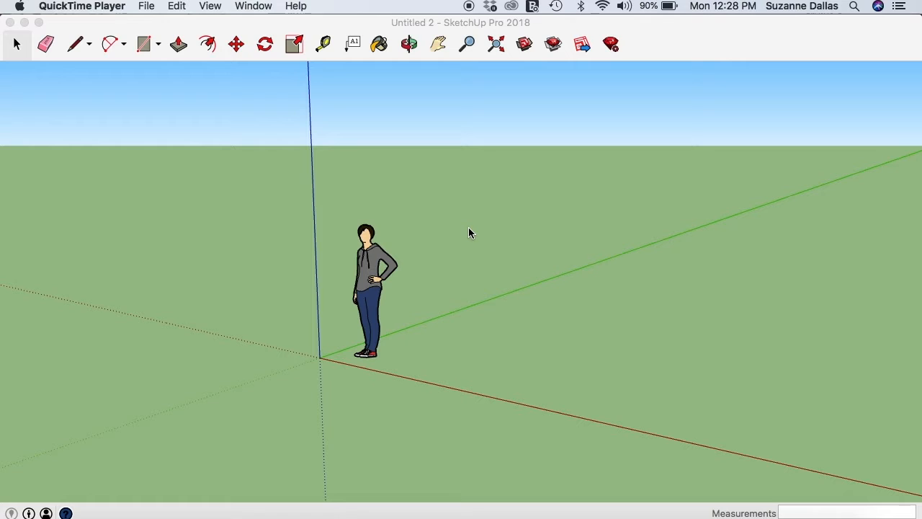
Delete the default scale figure and draw a 30' by 40' rectangle on the ground, starting at the origin.
left_click(372, 273)
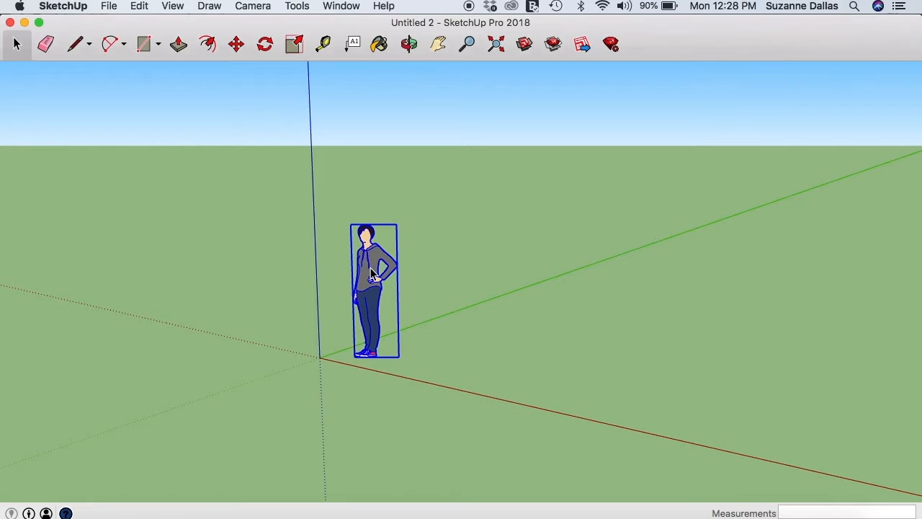
key("Delete")
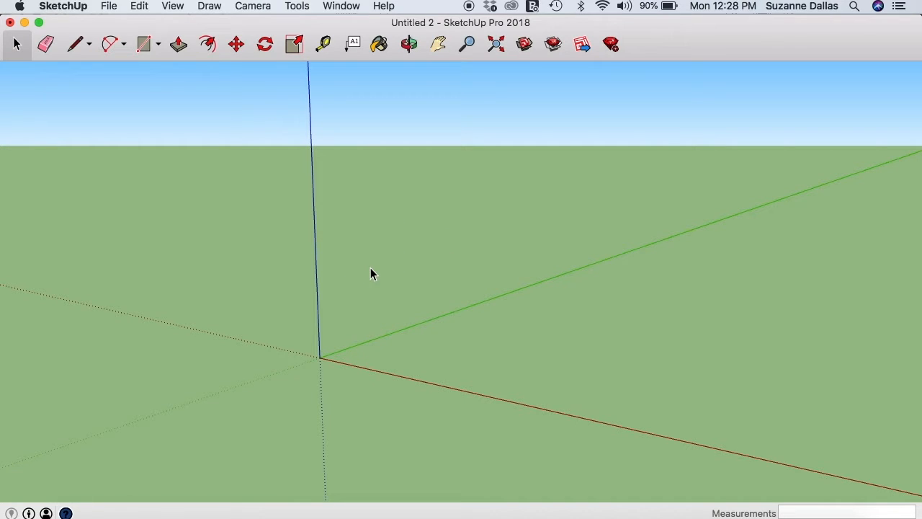
left_click(157, 48)
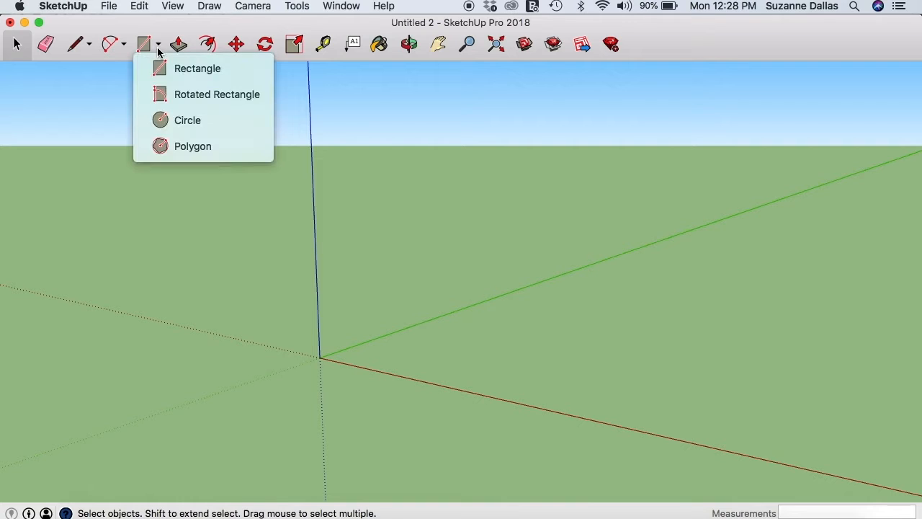
left_click(175, 68)
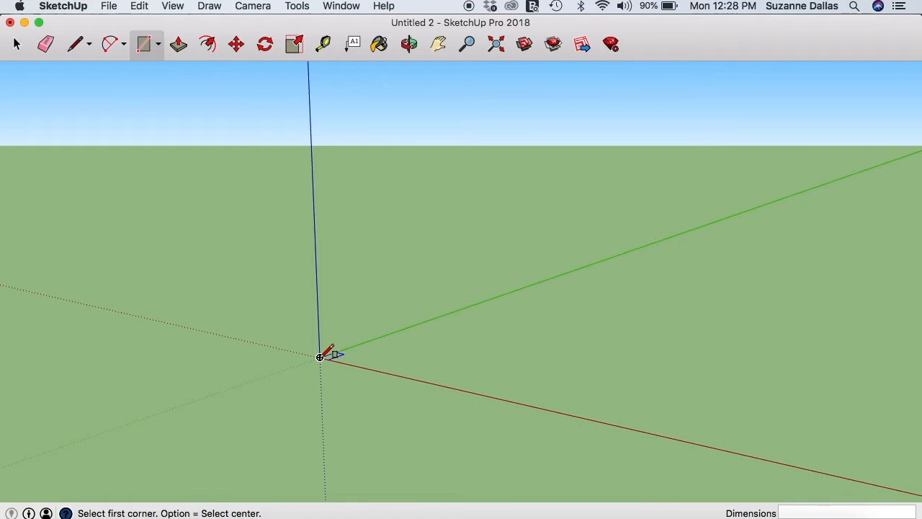
left_click(320, 357)
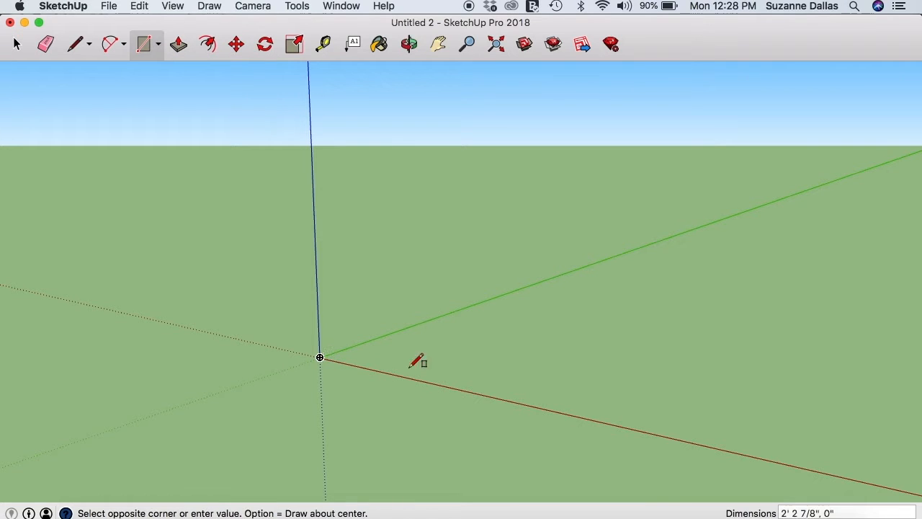
left_click(628, 354)
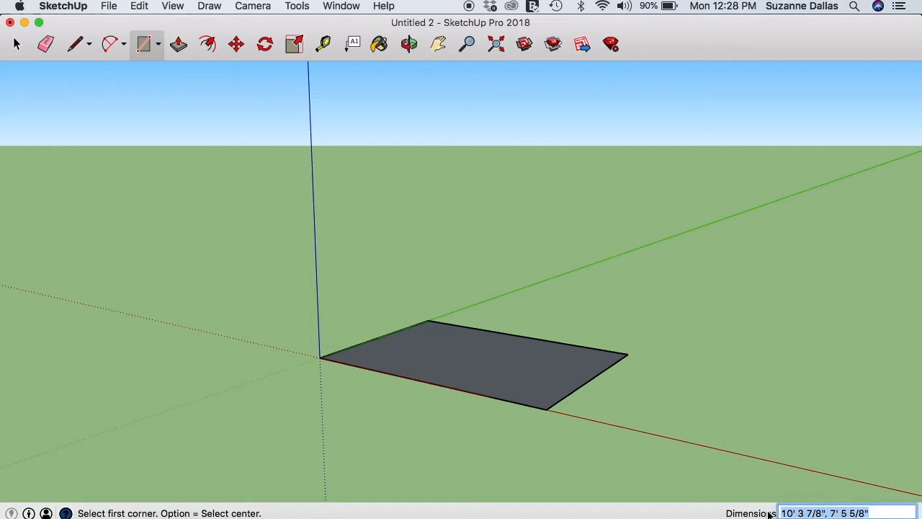
type("30', 40")
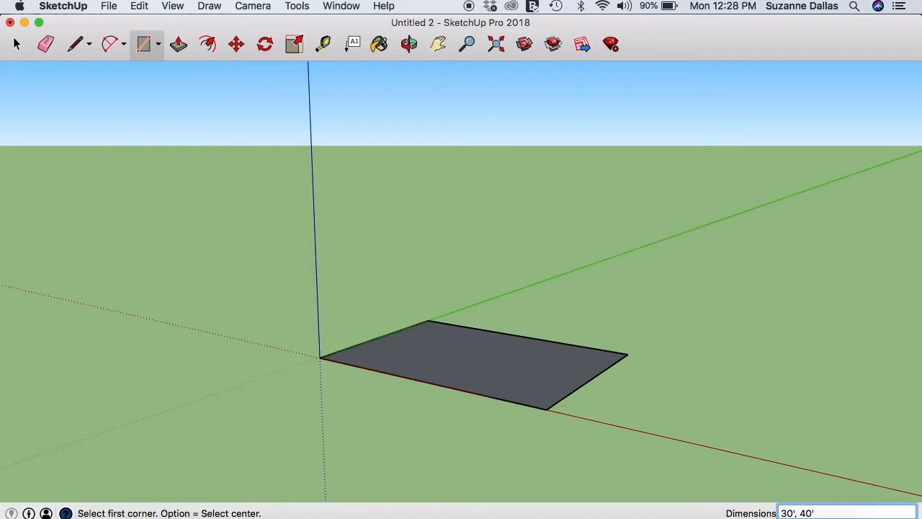
key("Return")
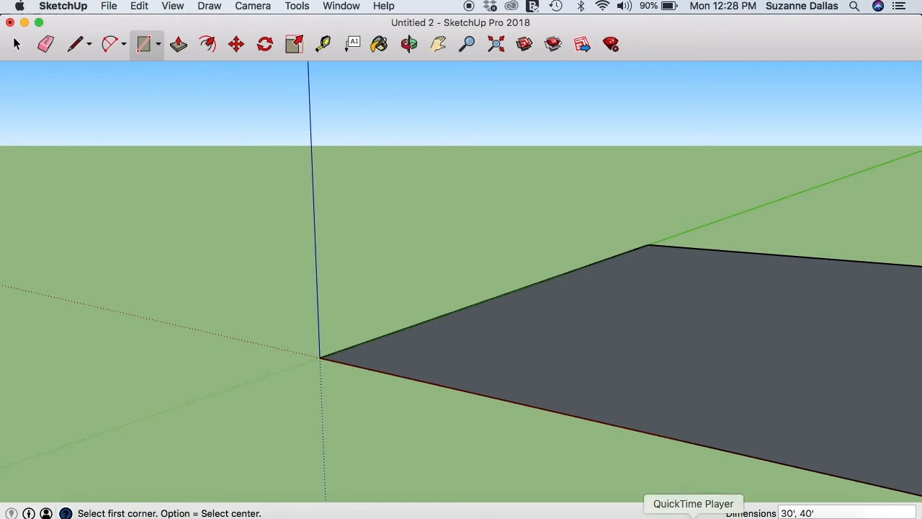
Copy the rectangle's face and paste the copy directly above the original, with its corner on the blue axis.
scroll(644, 397, "up", 2)
scroll(645, 400, "down", 4)
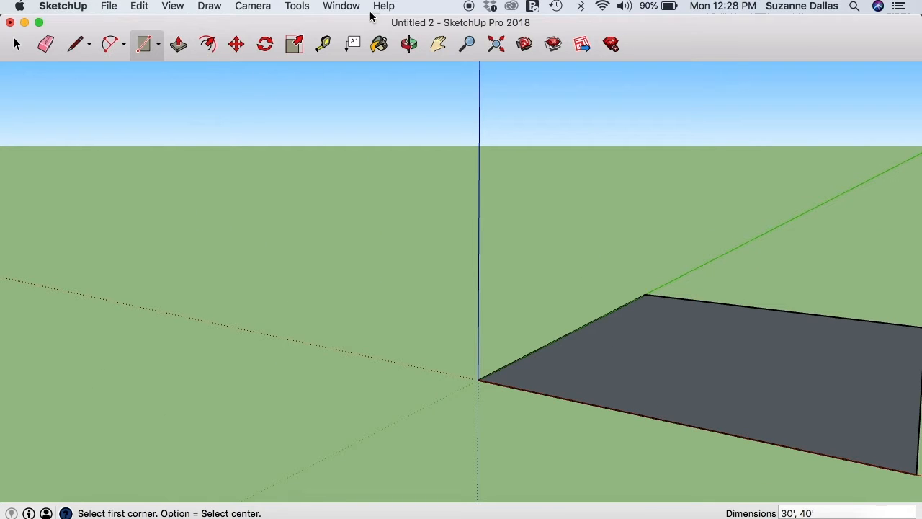
left_click(438, 45)
left_click_drag(550, 263, 331, 245)
left_click(409, 43)
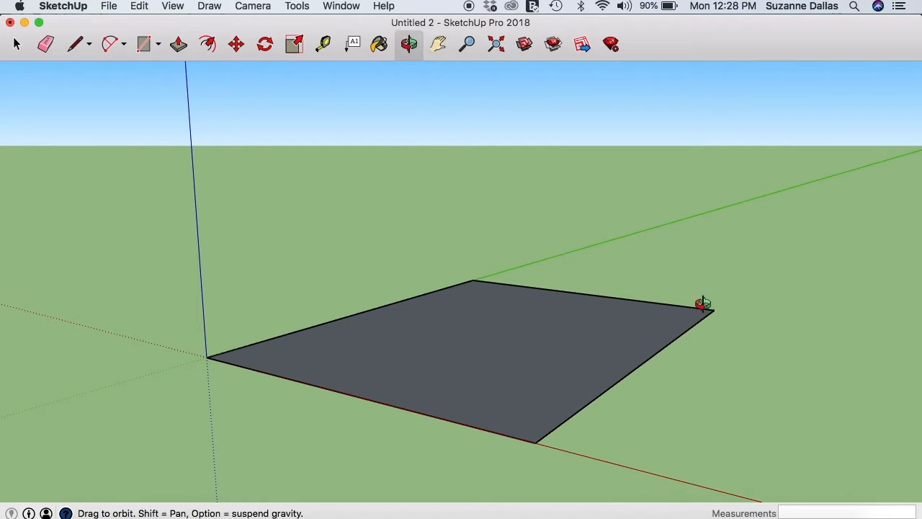
left_click_drag(765, 338, 772, 379)
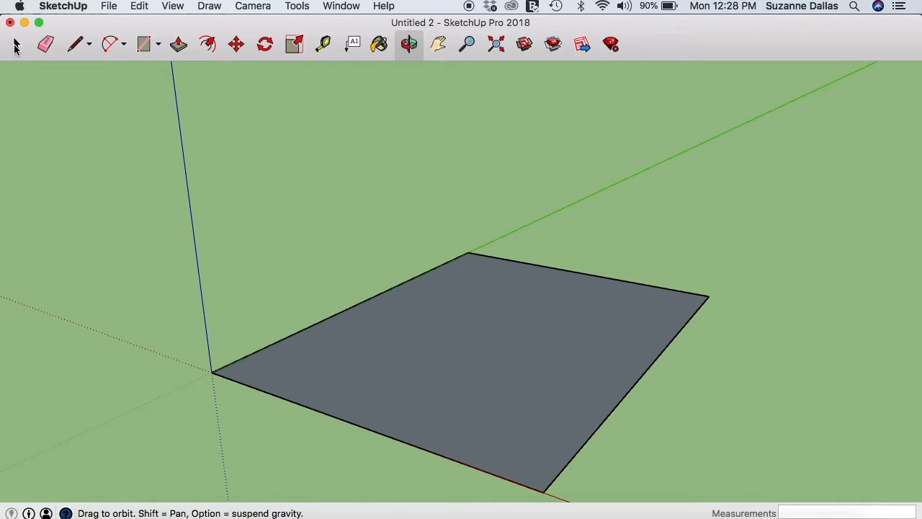
left_click(15, 45)
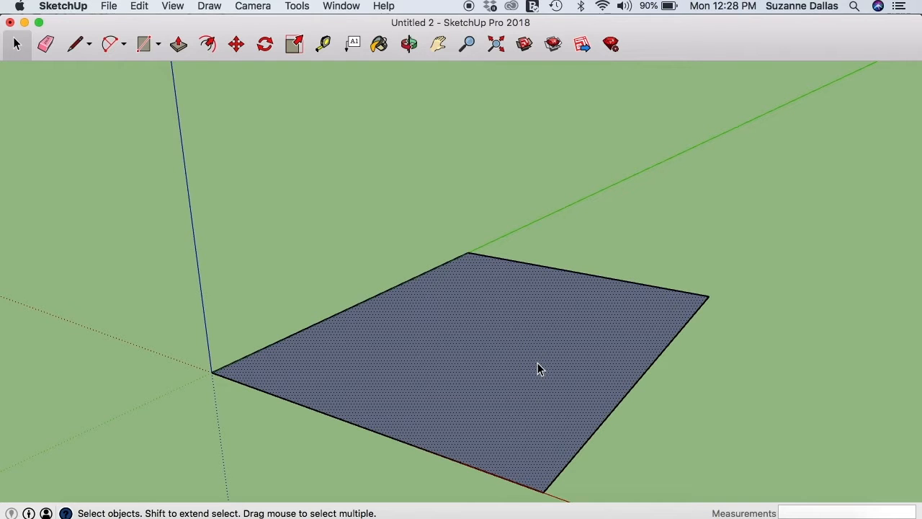
left_click(139, 7)
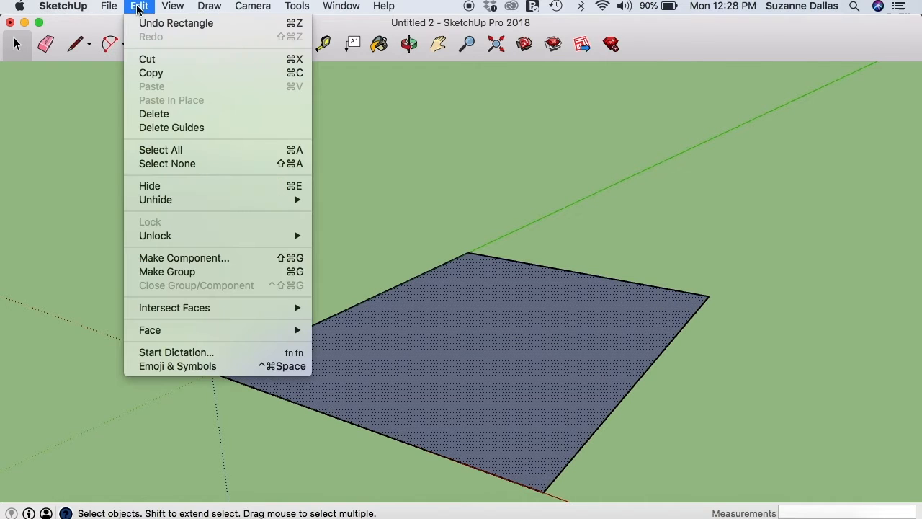
left_click(167, 72)
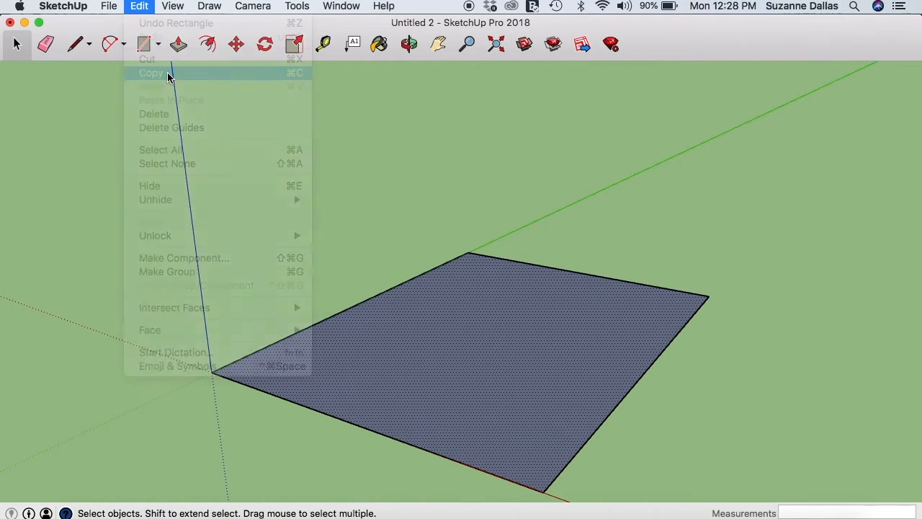
left_click(139, 6)
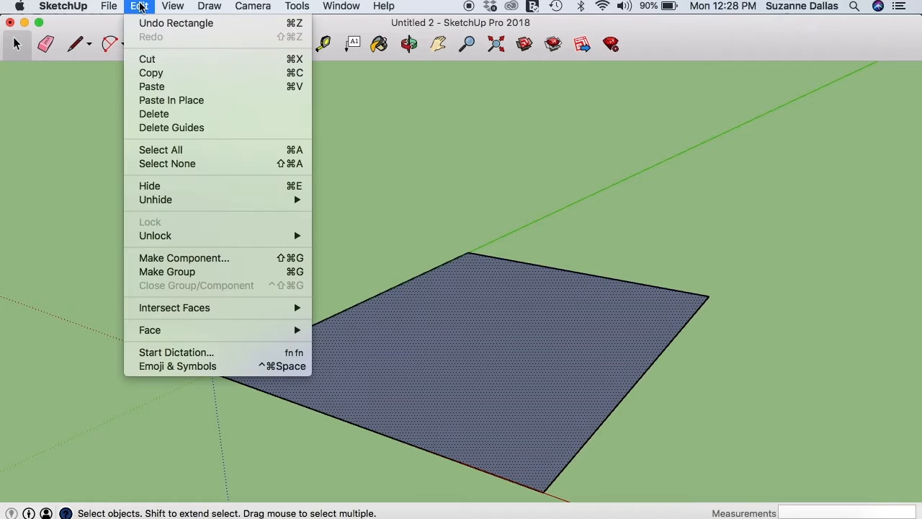
left_click(169, 87)
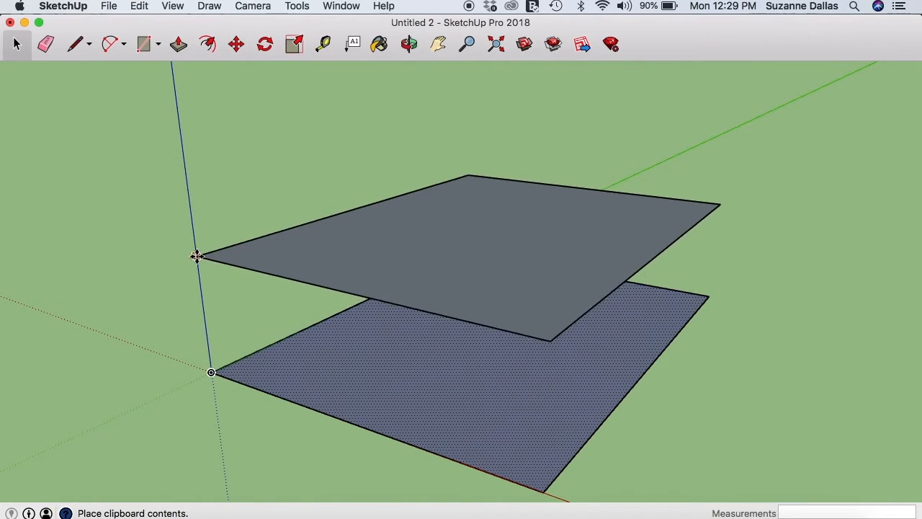
left_click(177, 114)
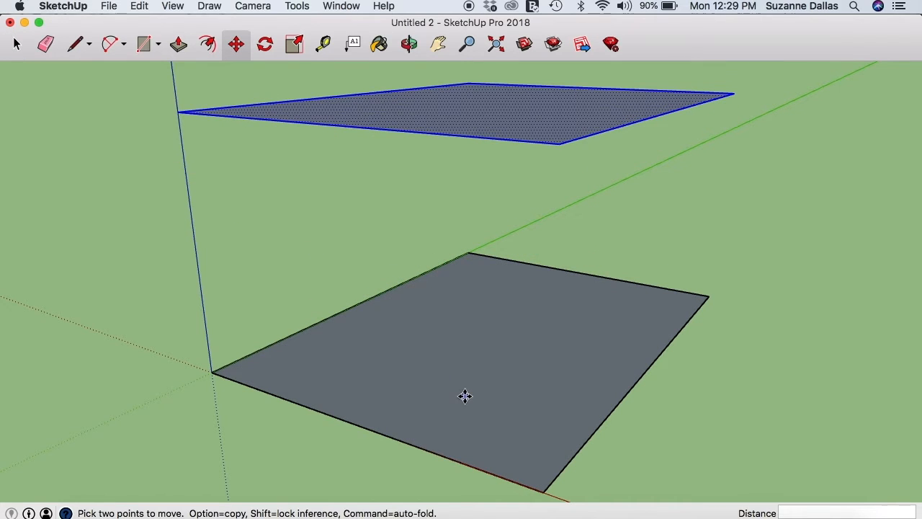
Offset the outline of the ground rectangle inward by about 8 1/2" to form a wall-thickness border.
left_click(14, 44)
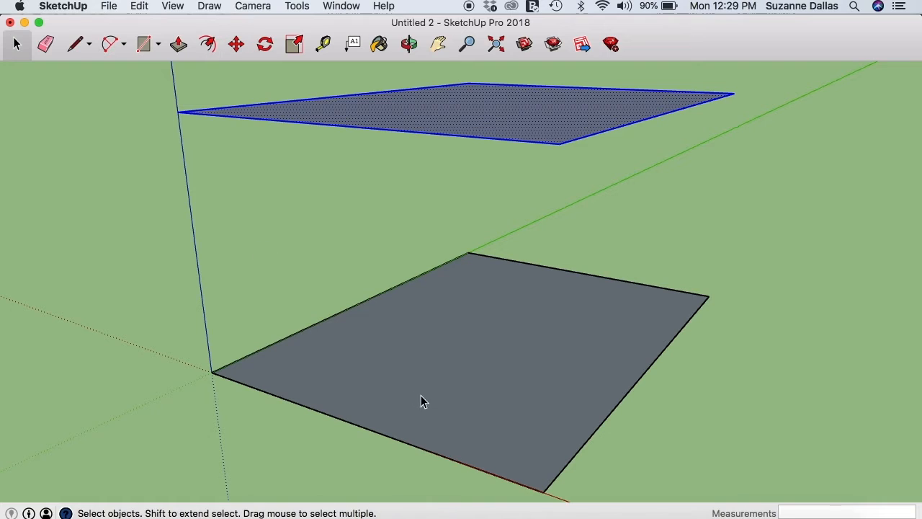
left_click(430, 403)
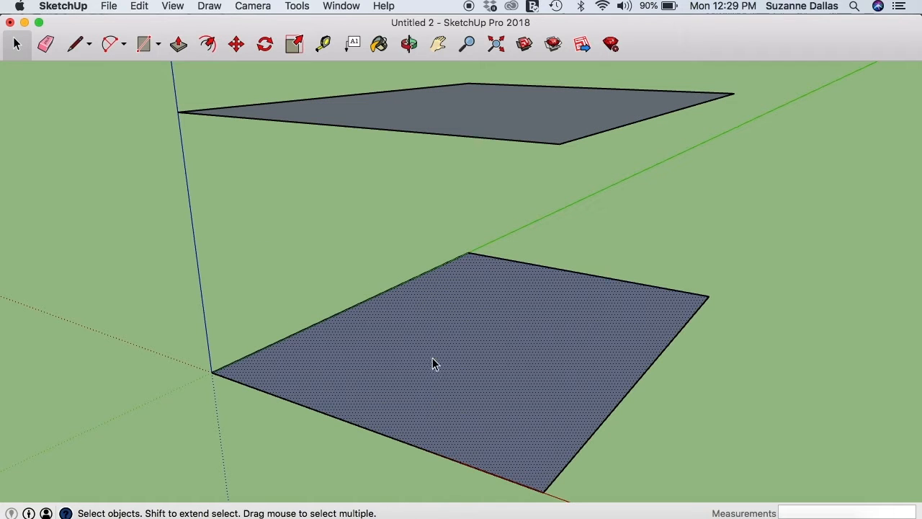
left_click(208, 45)
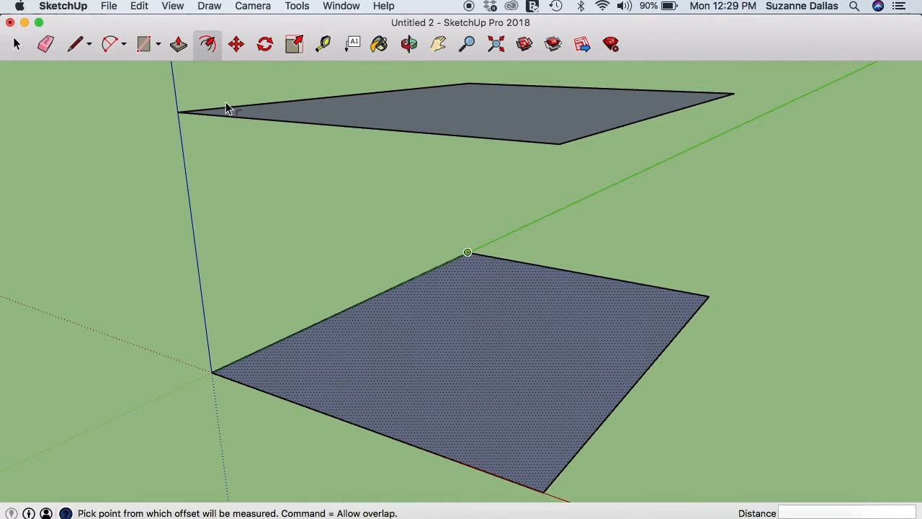
left_click(475, 365)
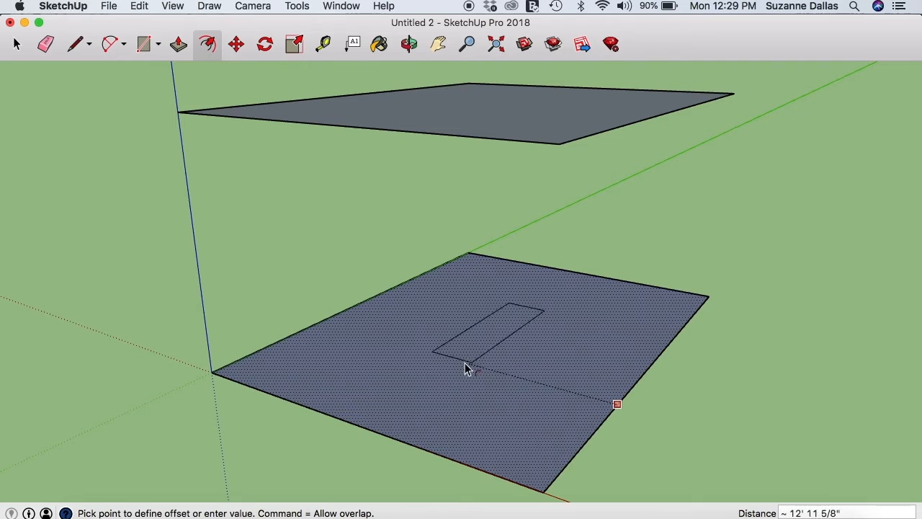
left_click(586, 434)
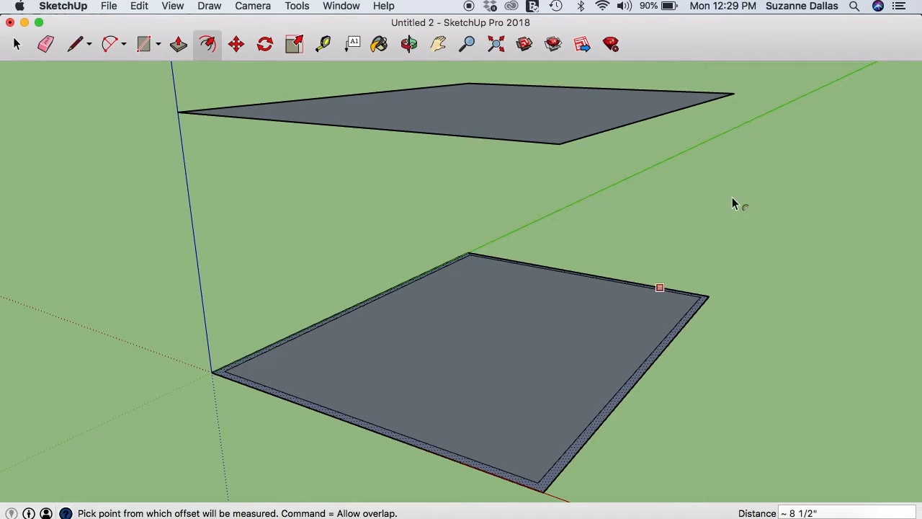
Draw two dividing lines about 28' 7" long across the floor between the inner outline's long sides, splitting it into three sections.
left_click(409, 44)
left_click_drag(737, 346, 448, 353)
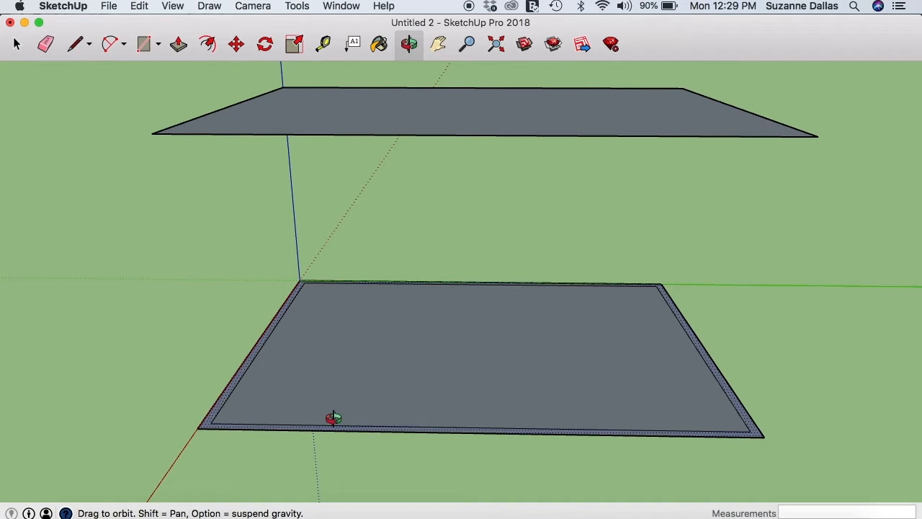
left_click(79, 47)
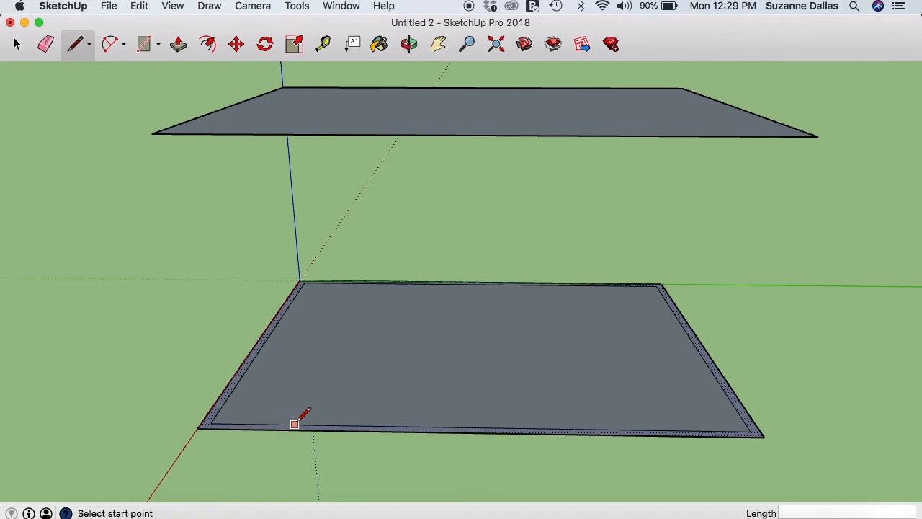
left_click(396, 426)
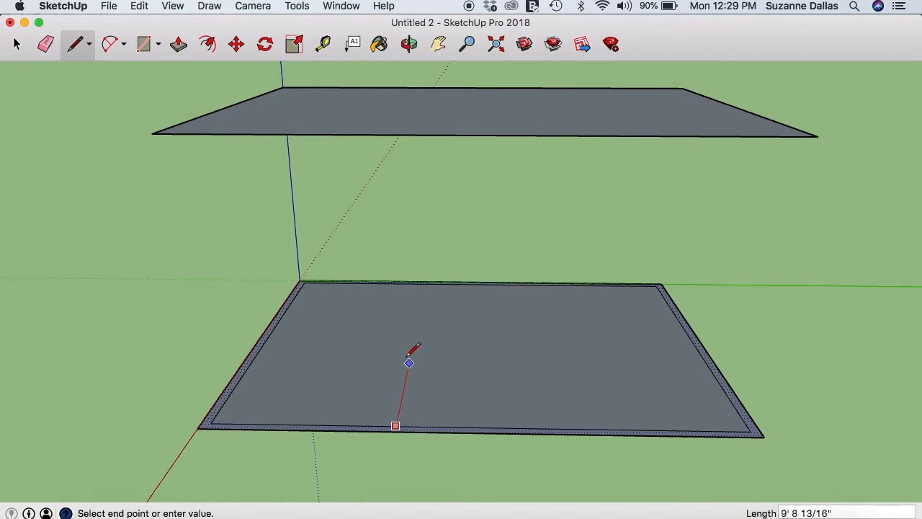
left_click(426, 285)
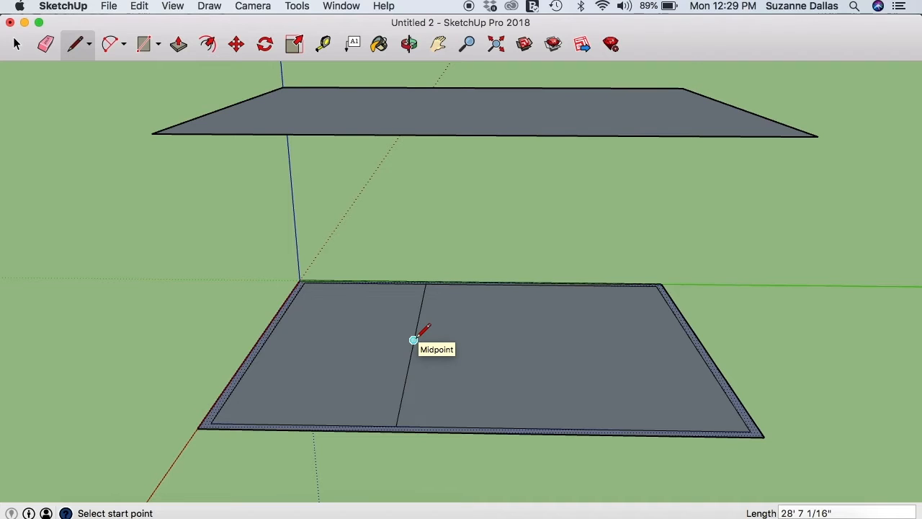
left_click(541, 285)
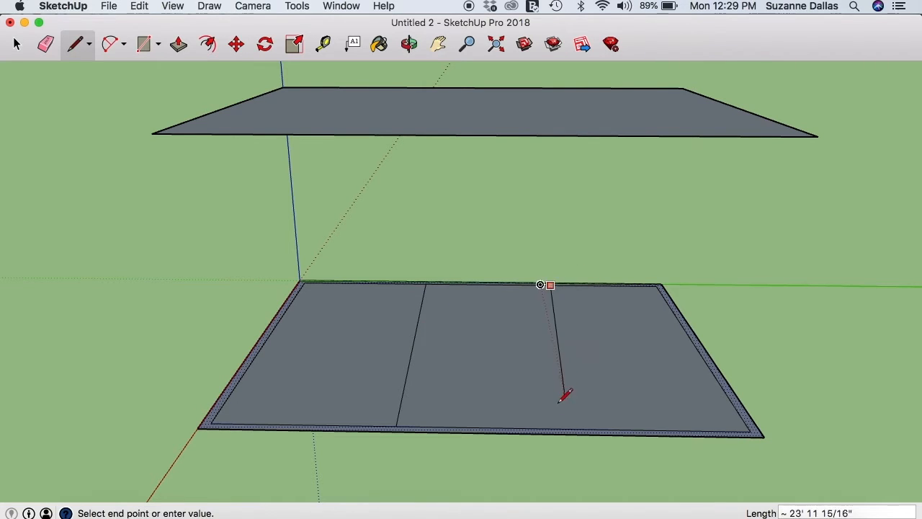
left_click(572, 430)
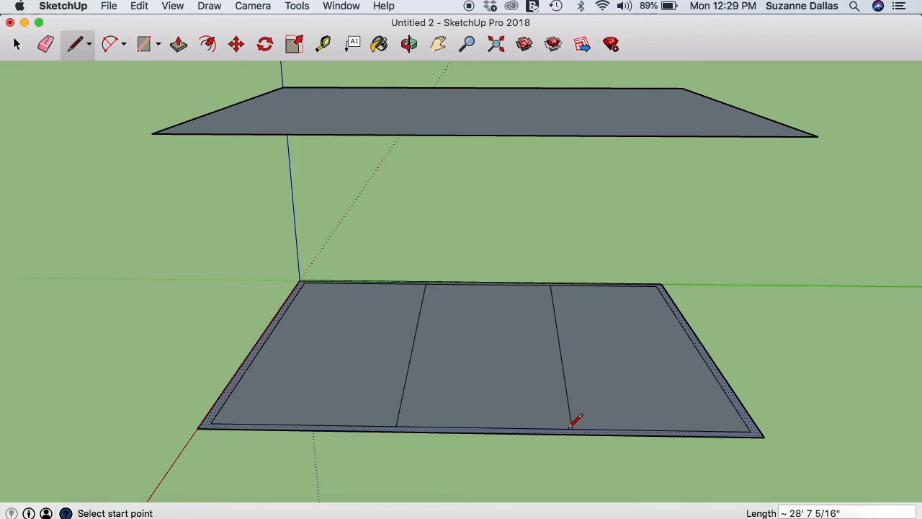
Draw two parallel corridor lines from the first divider to the far inner edge, one from the divider's midpoint and one about 25' 2" long.
left_click(414, 339)
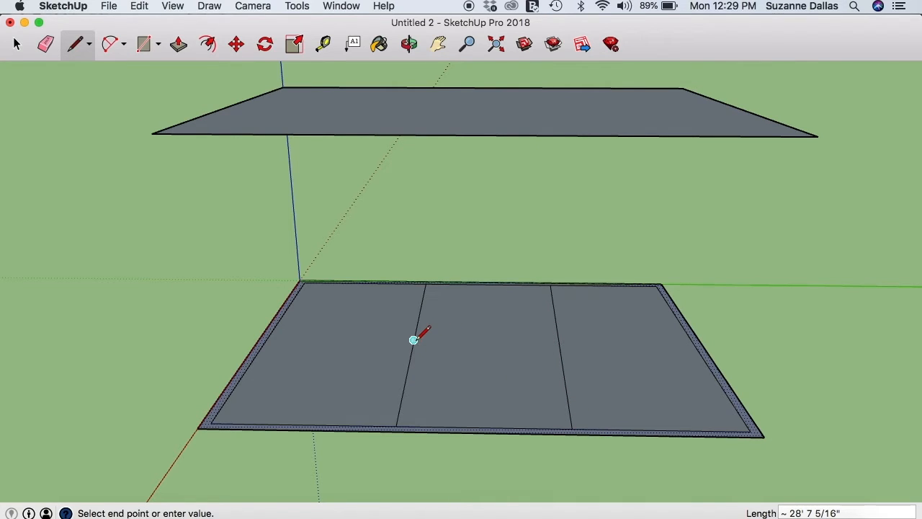
left_click(559, 340)
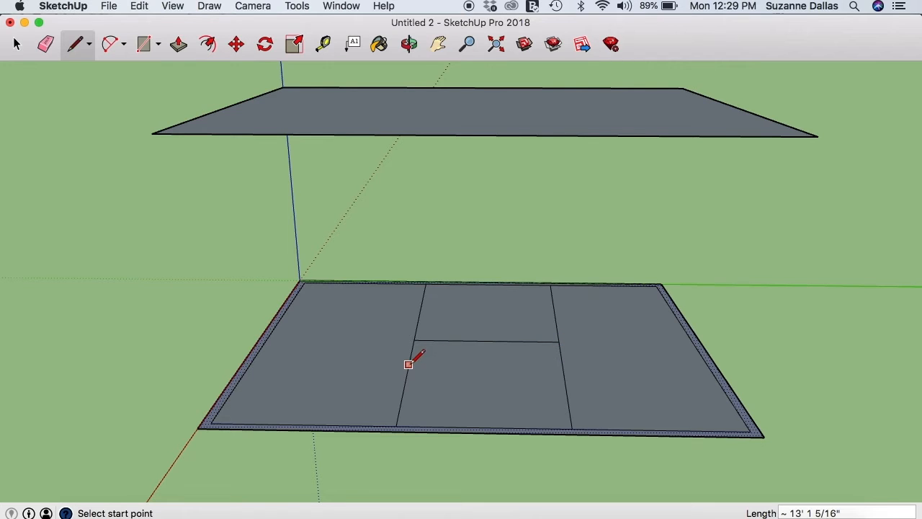
left_click(558, 341)
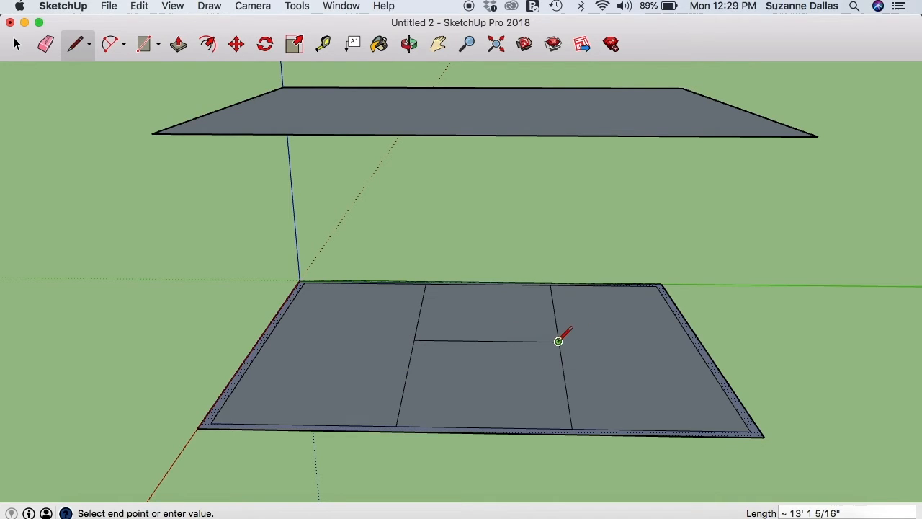
left_click(692, 343)
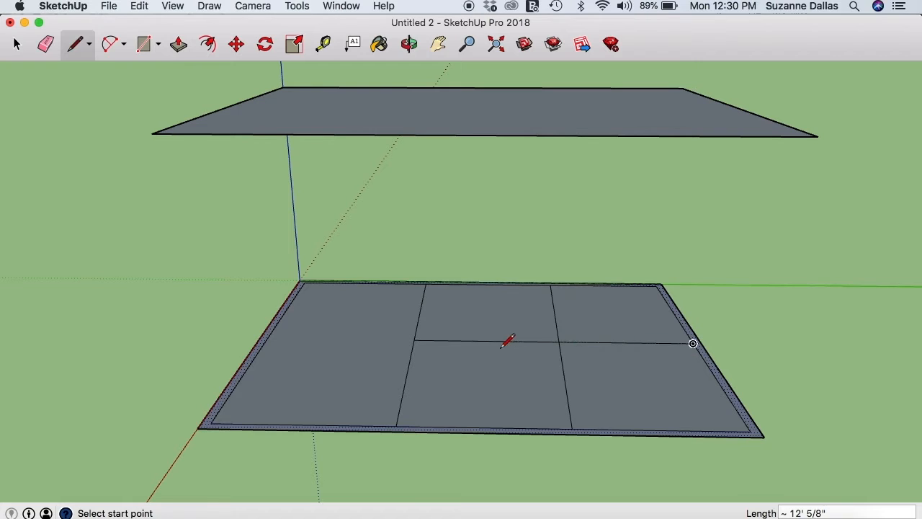
left_click(409, 364)
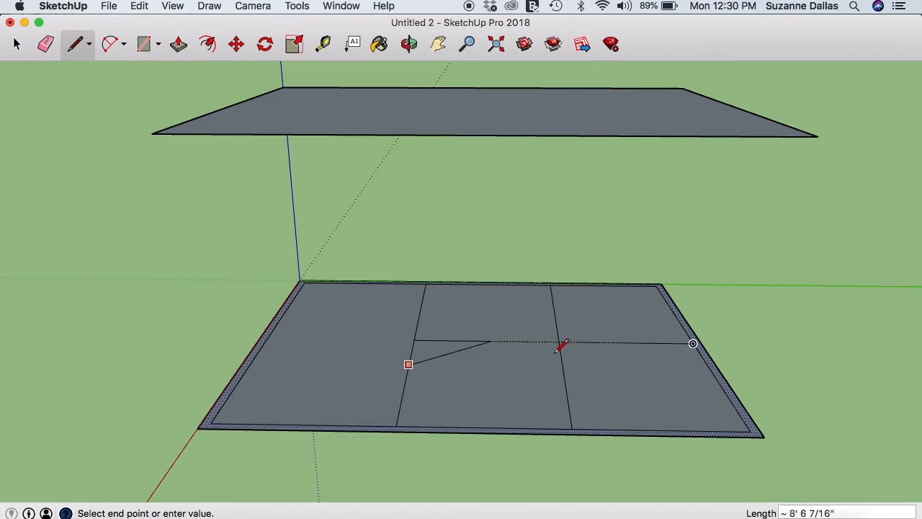
left_click(711, 368)
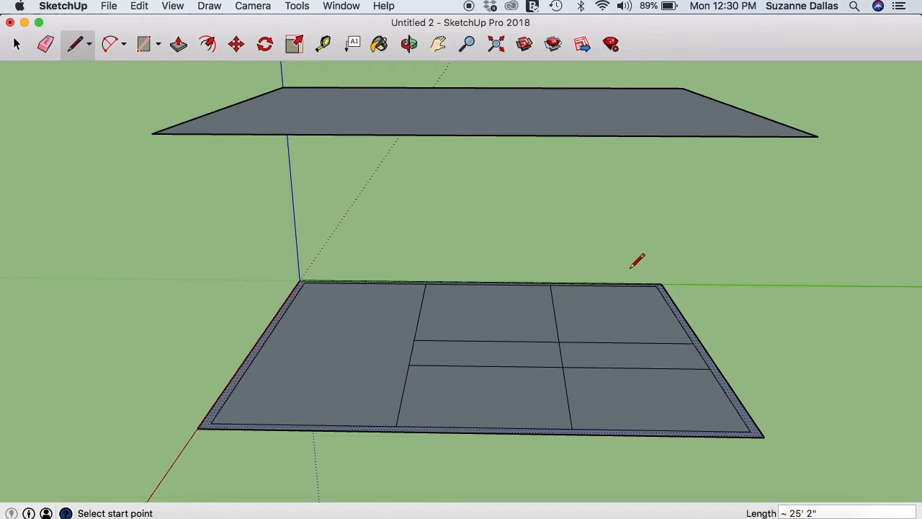
Draw a short partition line about 9' 5" long from the second corridor line to the inner outline, splitting the middle room.
left_click(464, 365)
left_click(460, 427)
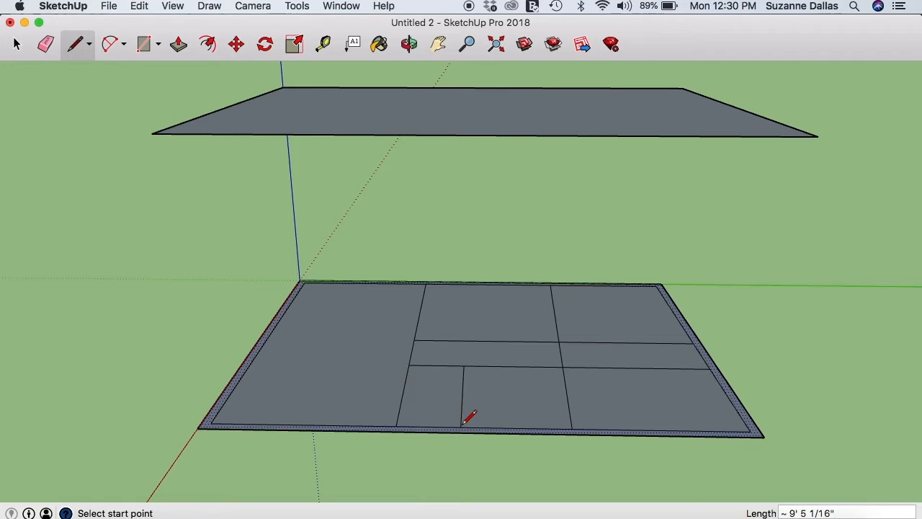
Draw parallel wall-thickness lines beside the short partition, about 9' 5" long, and beside the first divider, about 28' 7" long.
left_click(473, 366)
left_click(472, 425)
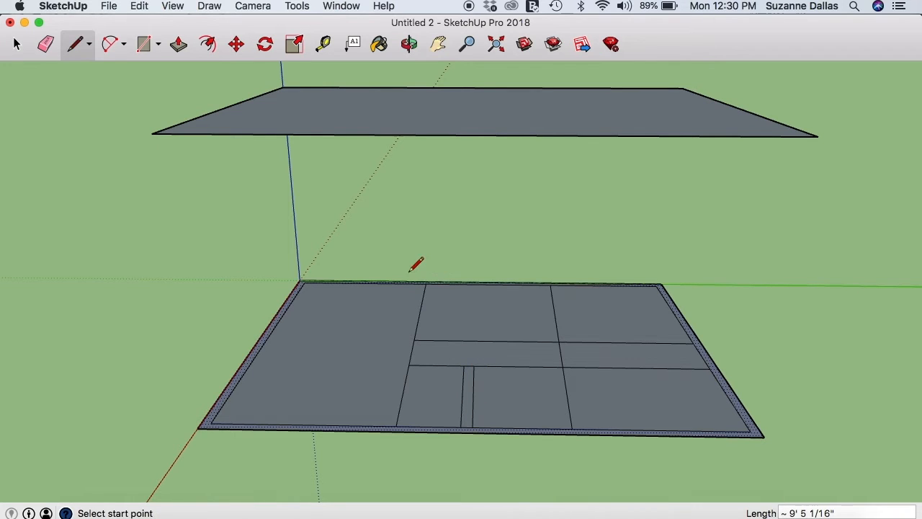
left_click(417, 283)
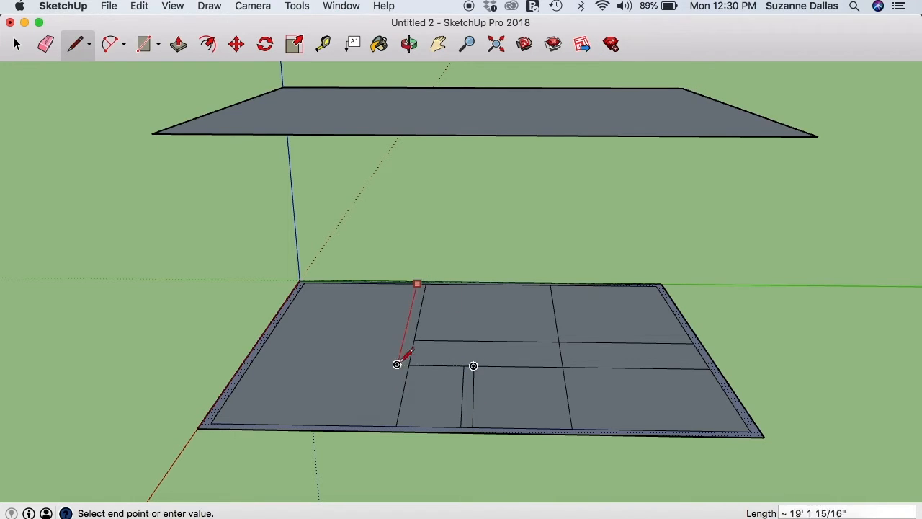
left_click(384, 425)
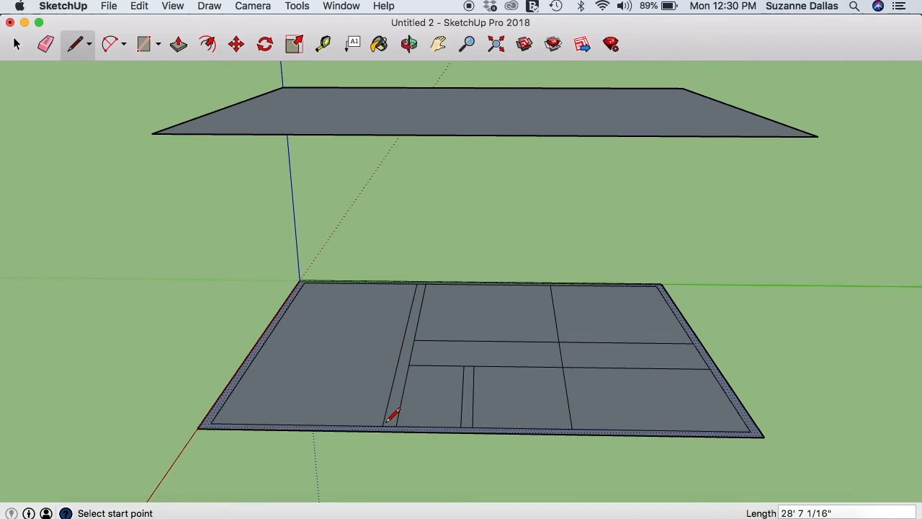
Draw parallel wall-thickness lines about 25' 2" long outside both corridor lines, and one about 28' 7 1/2" long beside the second divider.
left_click(407, 373)
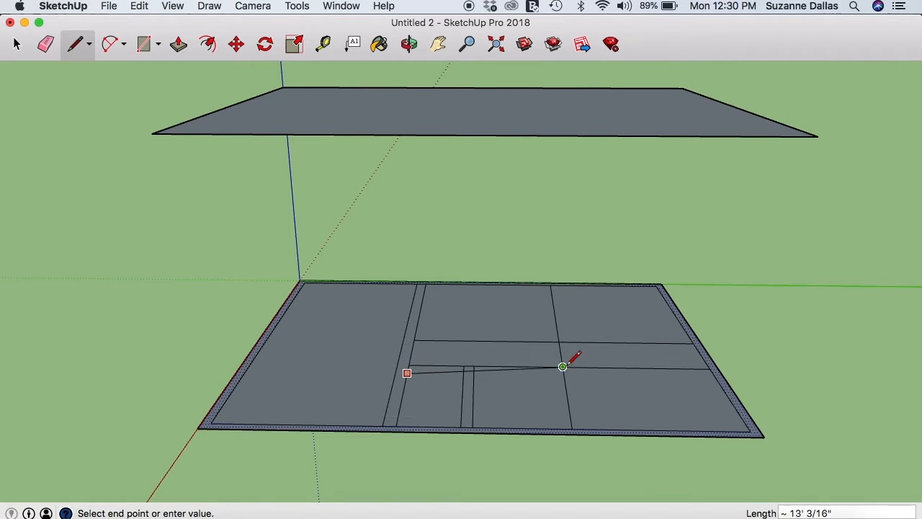
left_click(713, 375)
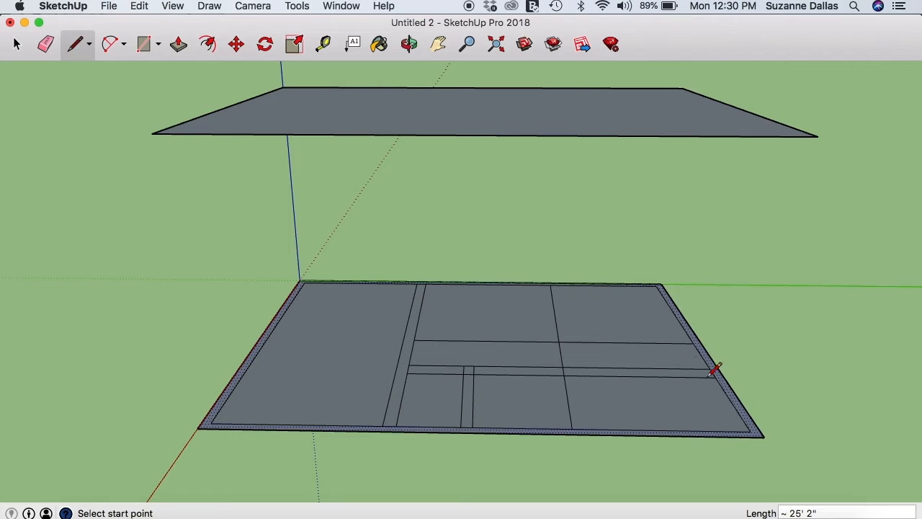
left_click(416, 330)
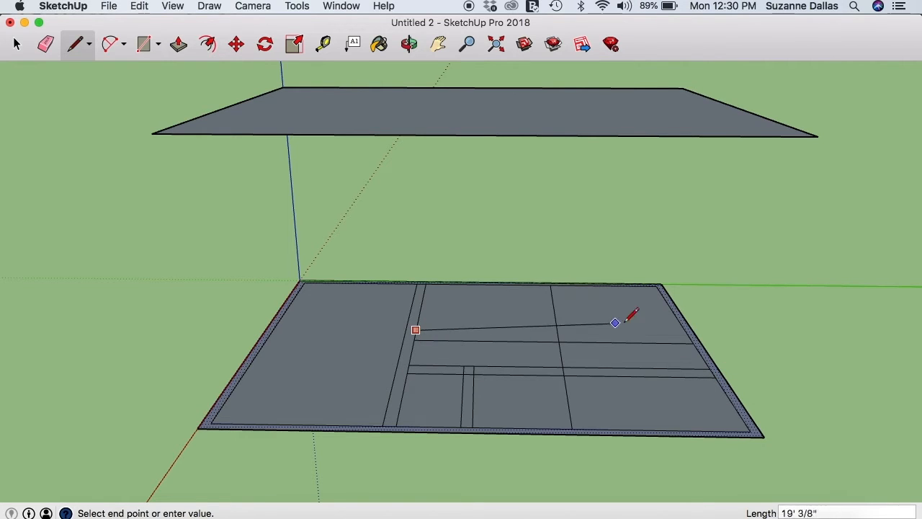
left_click(688, 330)
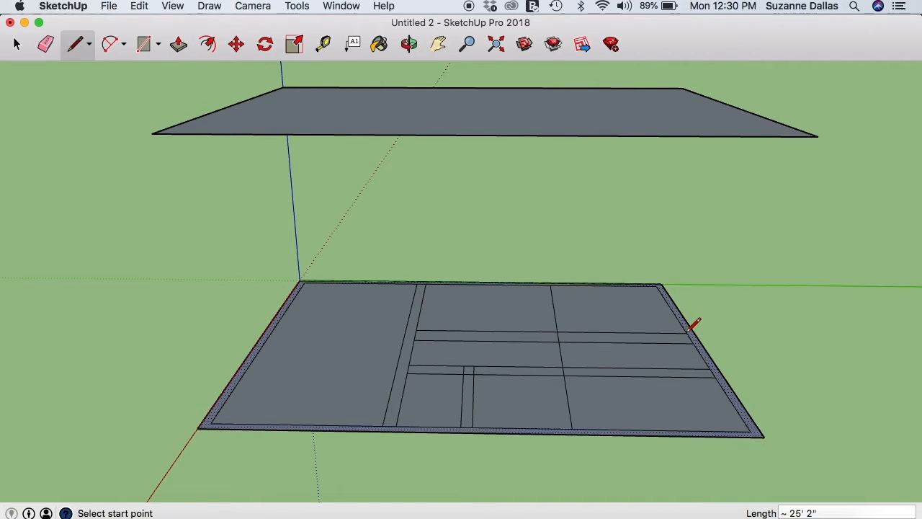
left_click(581, 429)
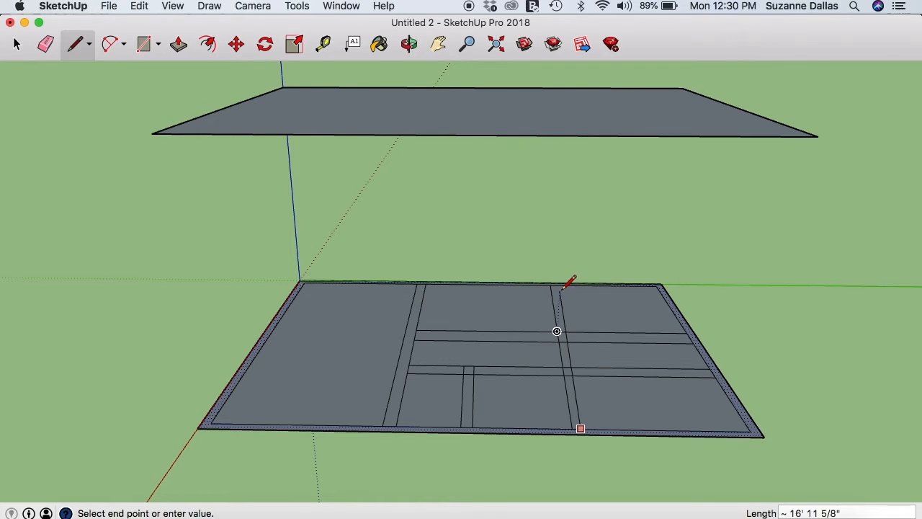
left_click(568, 285)
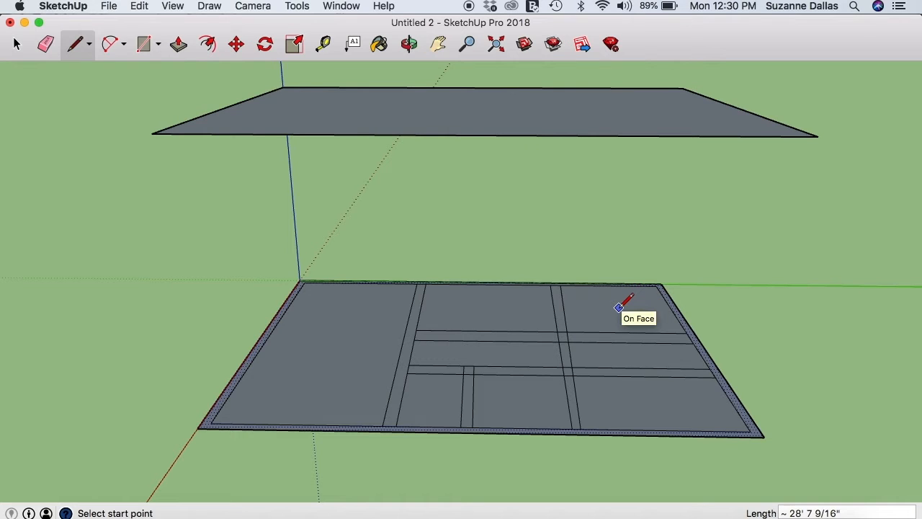
Extend three corridor wall lines across the first divider's thickness with short lines about 11 3/4" long.
left_click(420, 322)
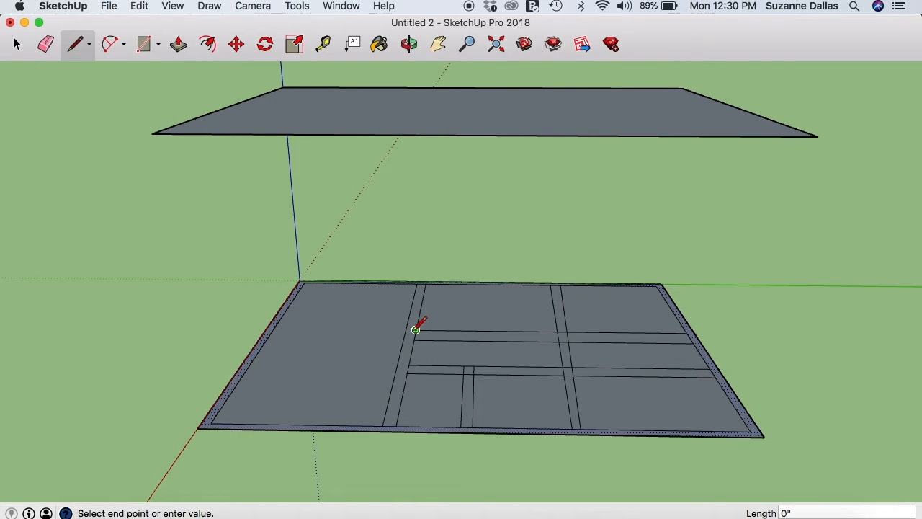
key("Escape")
left_click(413, 340)
key("Escape")
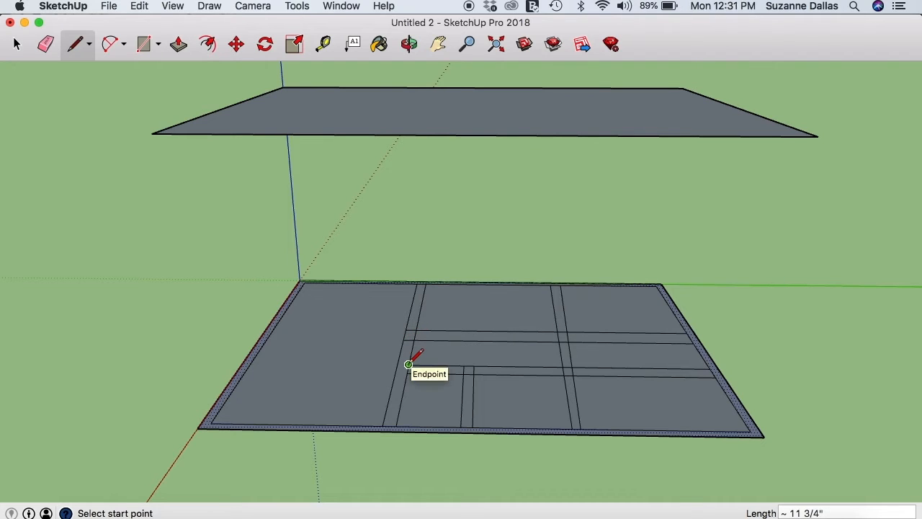
left_click(408, 364)
key("Escape")
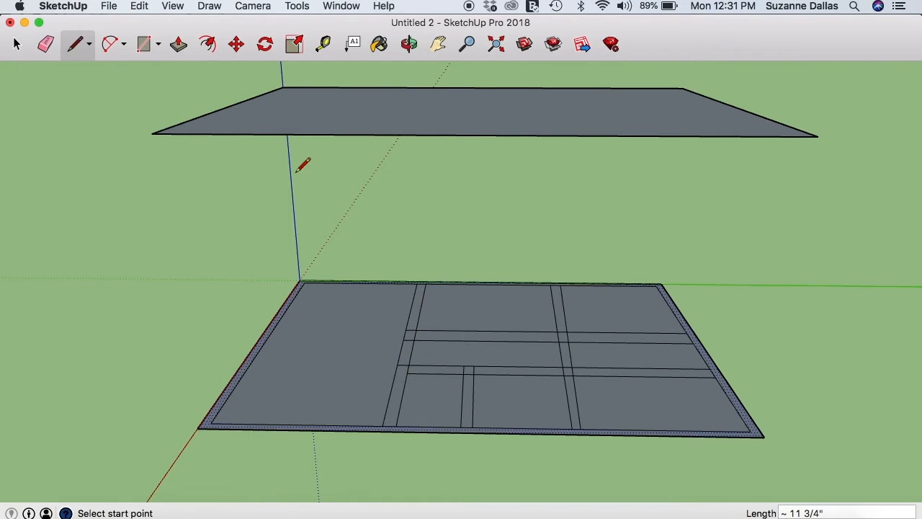
Erase the first divider beside the far middle room and across the corridor, plus the overlapping segments at the wall junctions.
left_click(46, 44)
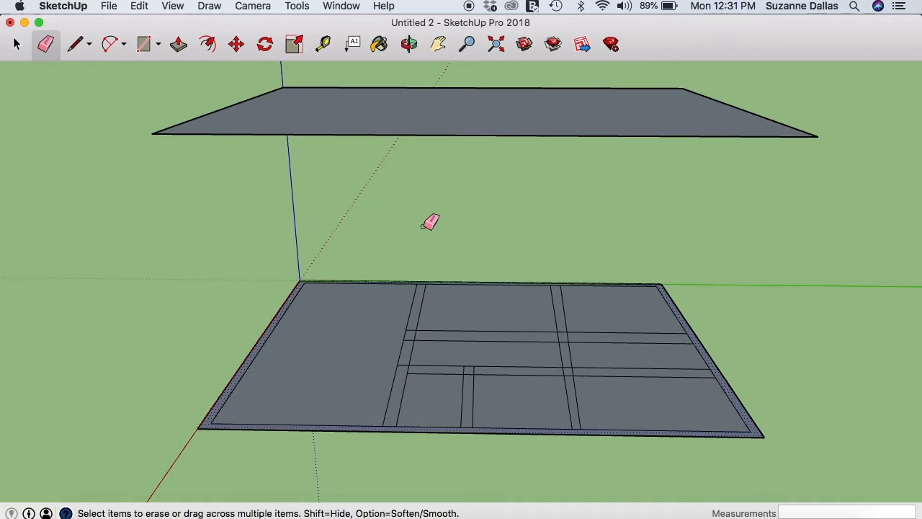
left_click_drag(436, 298, 400, 298)
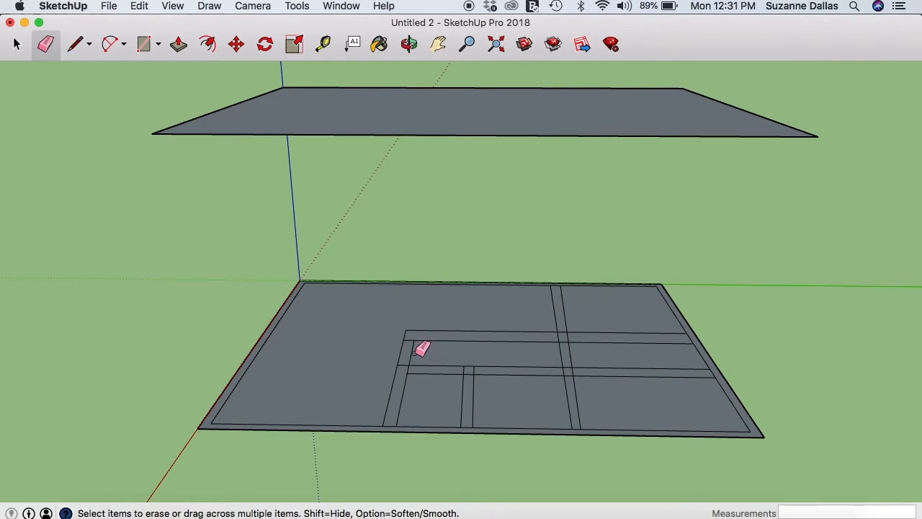
left_click_drag(422, 350, 397, 346)
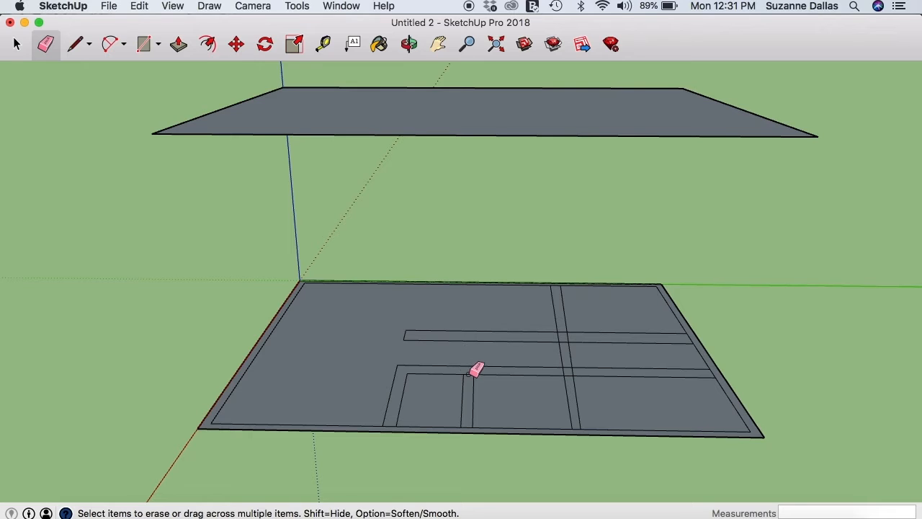
left_click(469, 374)
left_click_drag(562, 370, 577, 372)
mouse_move(587, 348)
left_mouse_down()
mouse_move(559, 348)
mouse_move(557, 335)
mouse_move(569, 337)
left_mouse_up()
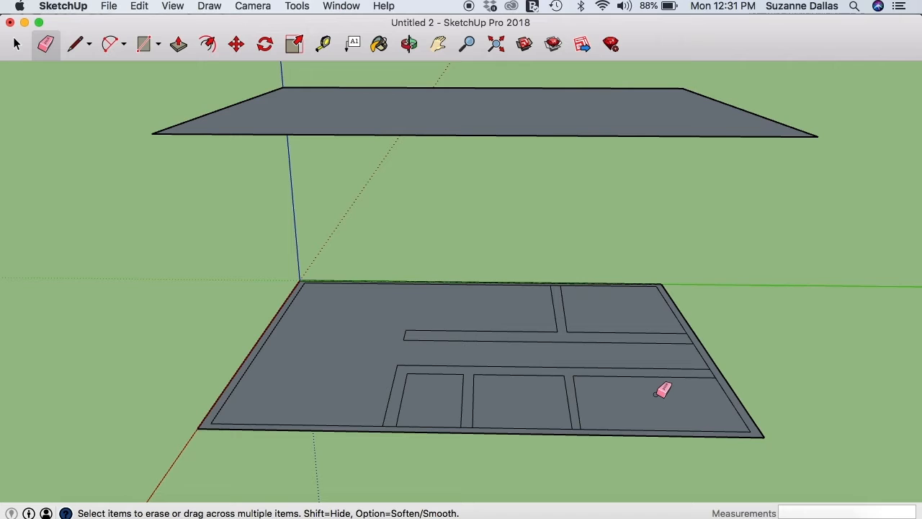
Push/Pull the outer wall border up to a height of 9'.
left_click(178, 45)
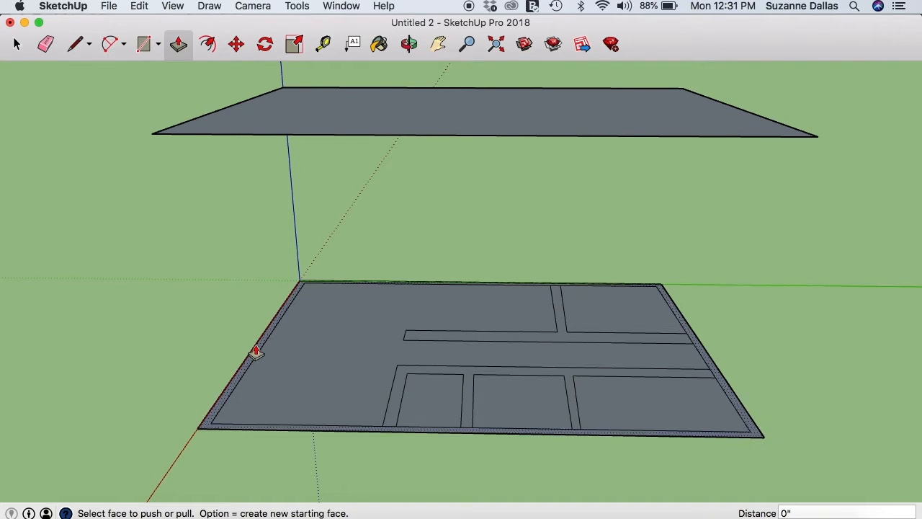
left_click_drag(256, 351, 265, 272)
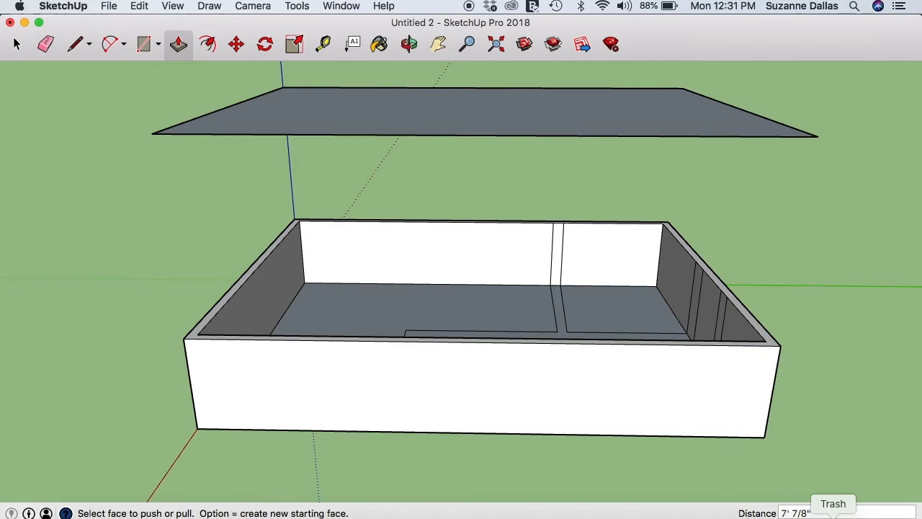
left_click(823, 513)
type("9")
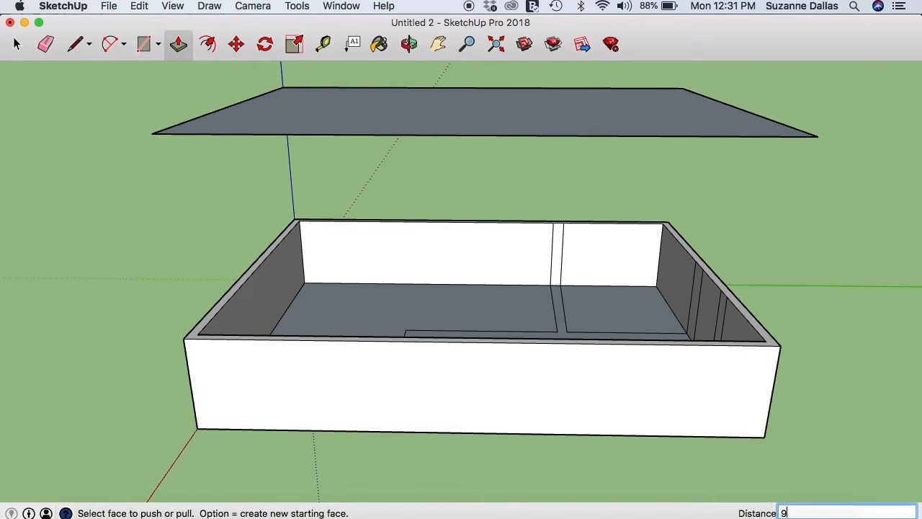
type("'")
key("Return")
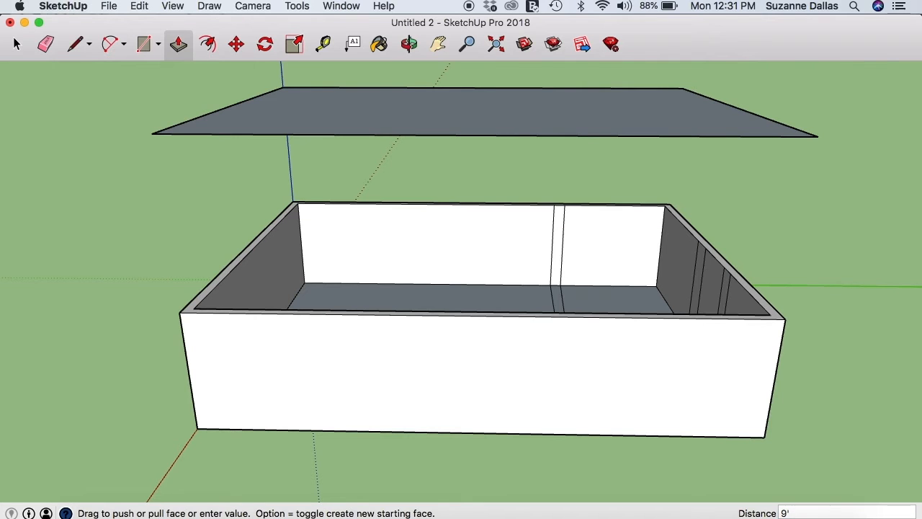
Push/Pull both interior wall shapes up 9' to match the height of the outer walls.
left_click(412, 45)
left_click_drag(819, 213, 828, 321)
left_click(179, 45)
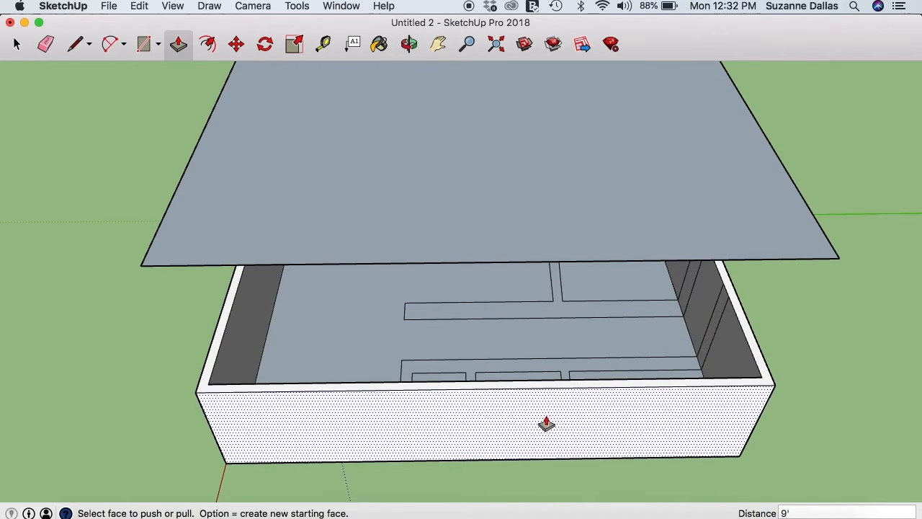
mouse_move(566, 310)
left_mouse_down()
mouse_move(701, 300)
mouse_move(724, 281)
mouse_move(718, 276)
left_mouse_up()
left_click(571, 368)
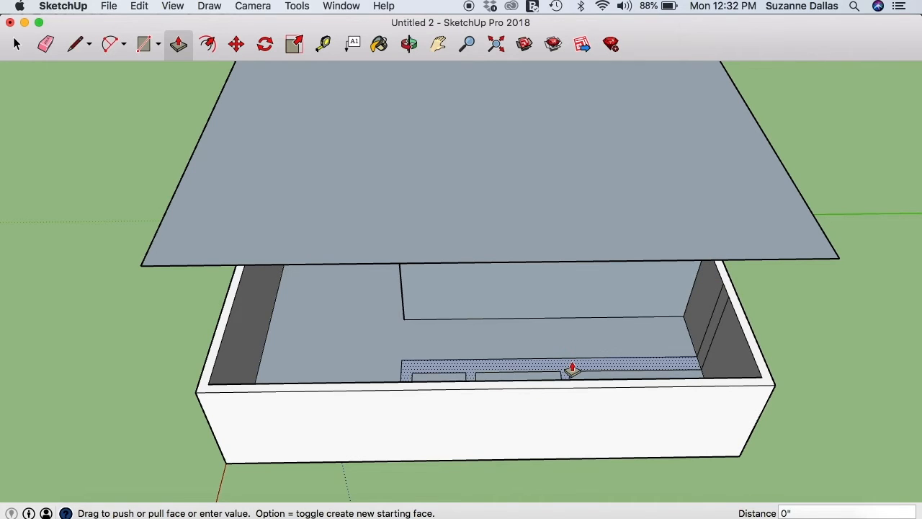
left_click(679, 386)
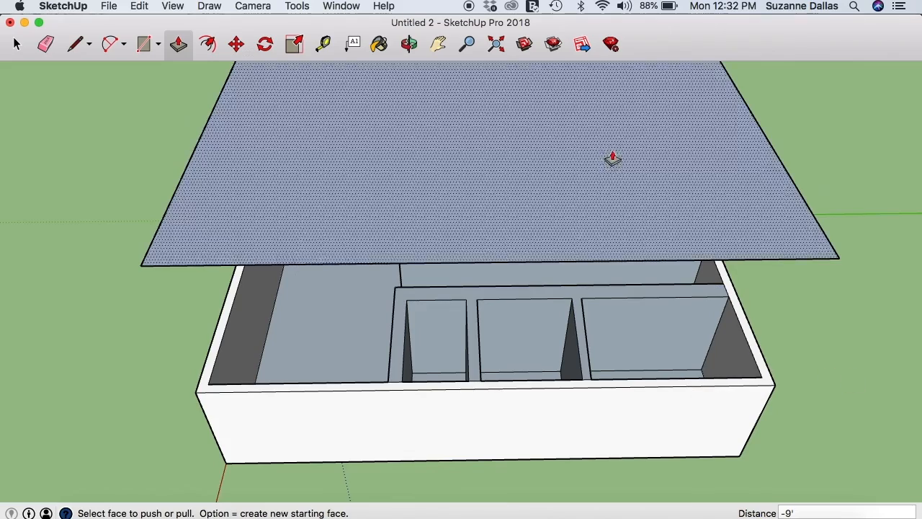
Move the upper slab straight down 11' 8 3/4" so it rests on top of the walls.
left_click(408, 44)
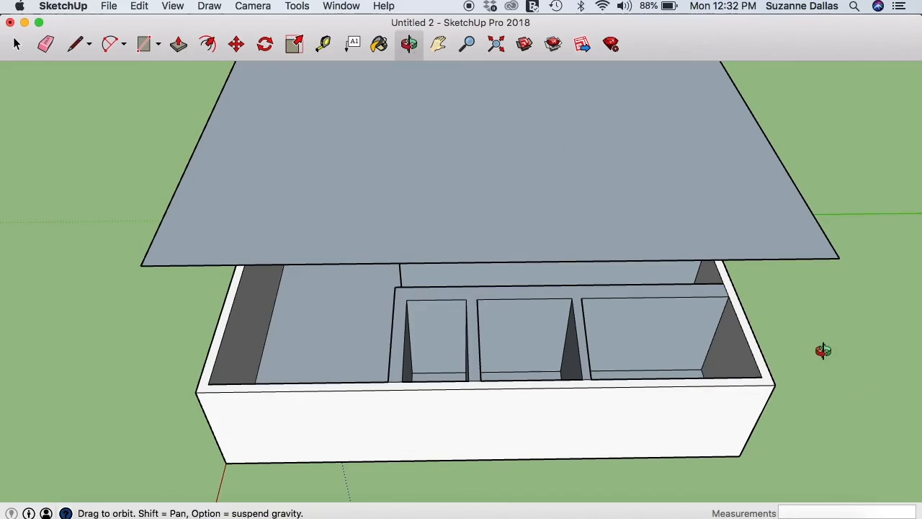
left_click_drag(822, 350, 787, 283)
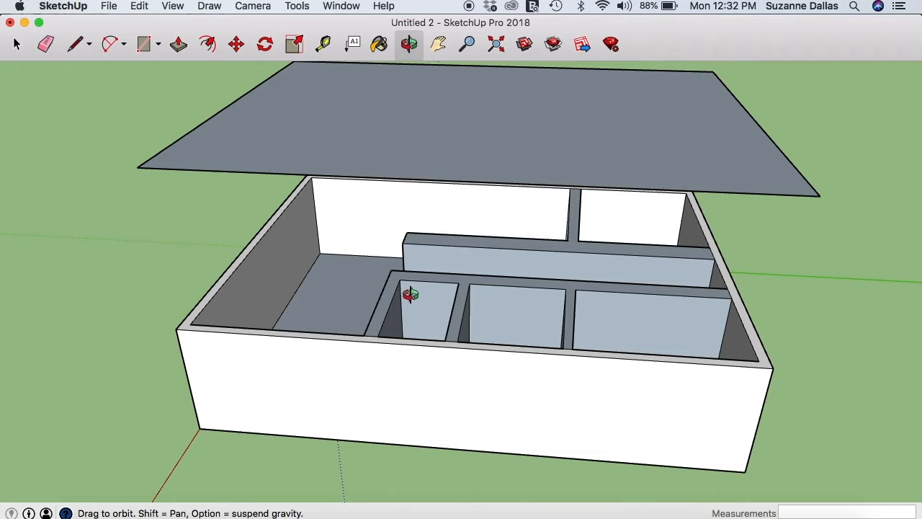
left_click(236, 44)
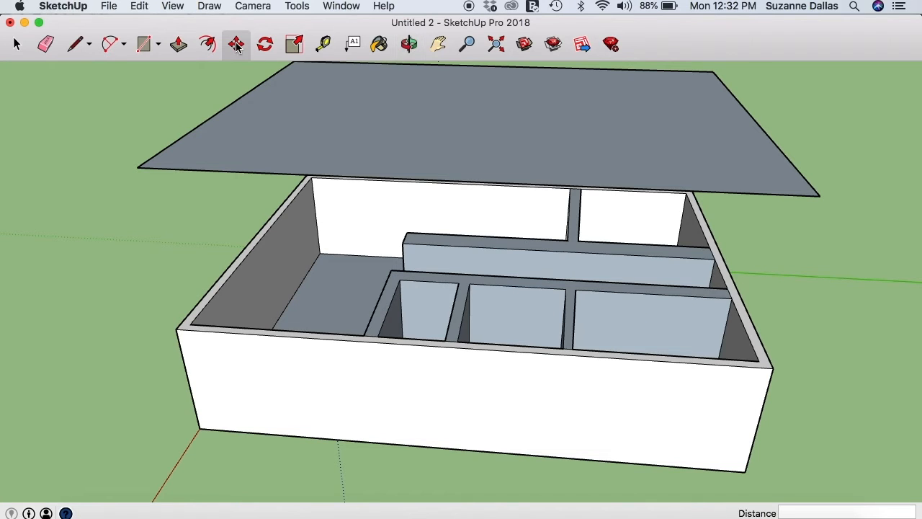
left_click(419, 121)
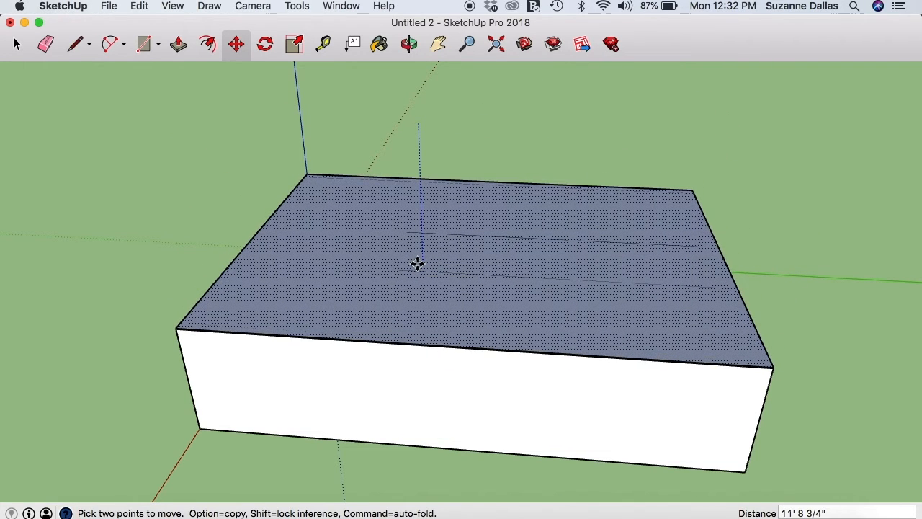
left_click(418, 264)
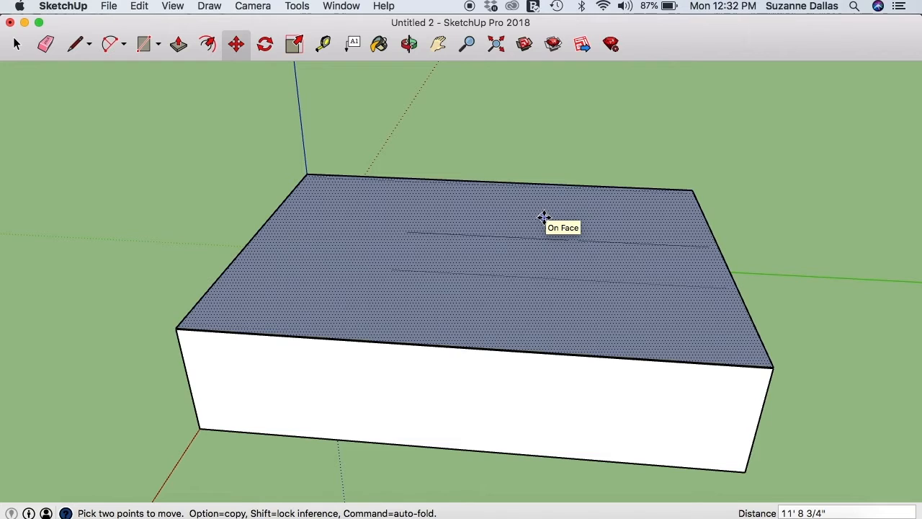
Offset the roof slab's outline slightly outward to form an overhang around the house.
left_click(178, 44)
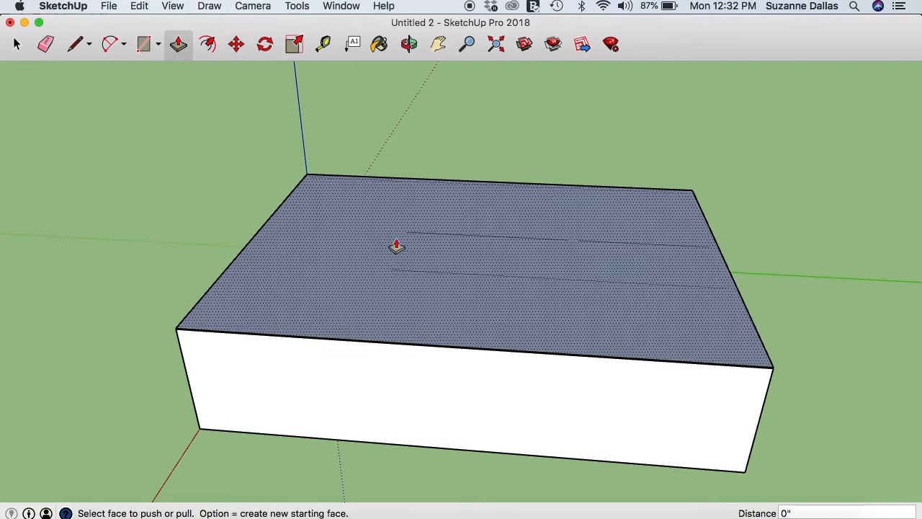
left_click(207, 44)
left_click(340, 256)
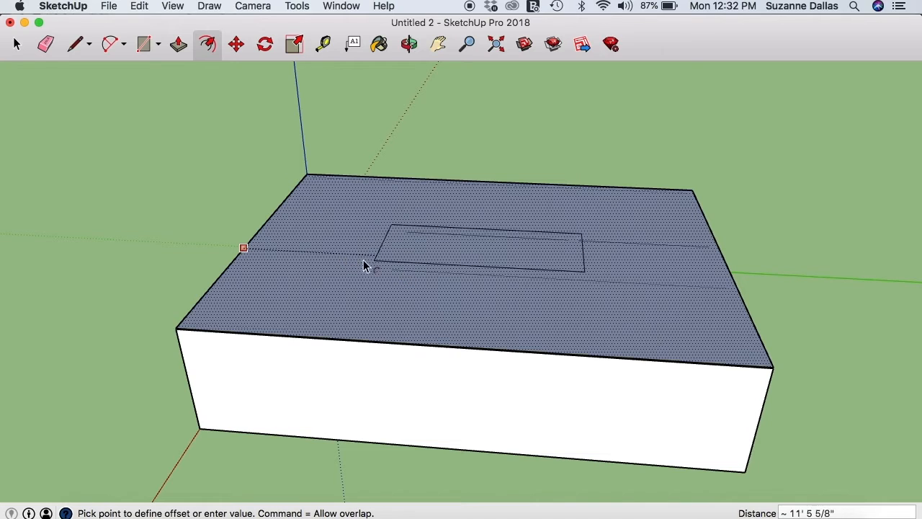
left_click(246, 236)
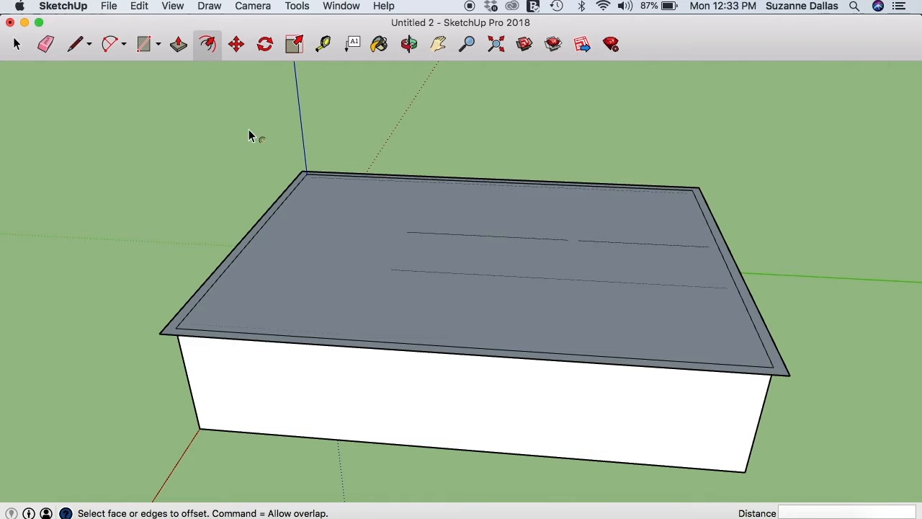
Try to erase the inner outline edges on the roof slab, undoing the erasure that removes the front wall.
left_click(177, 45)
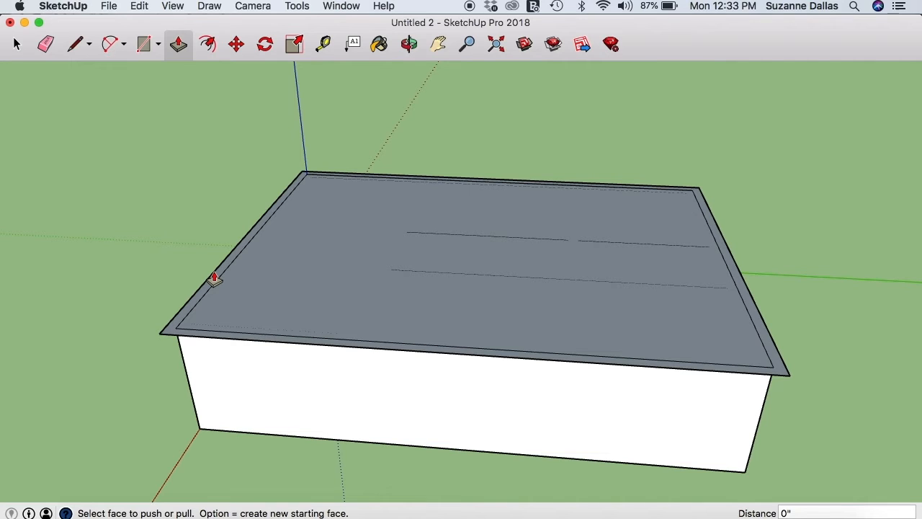
left_click(46, 46)
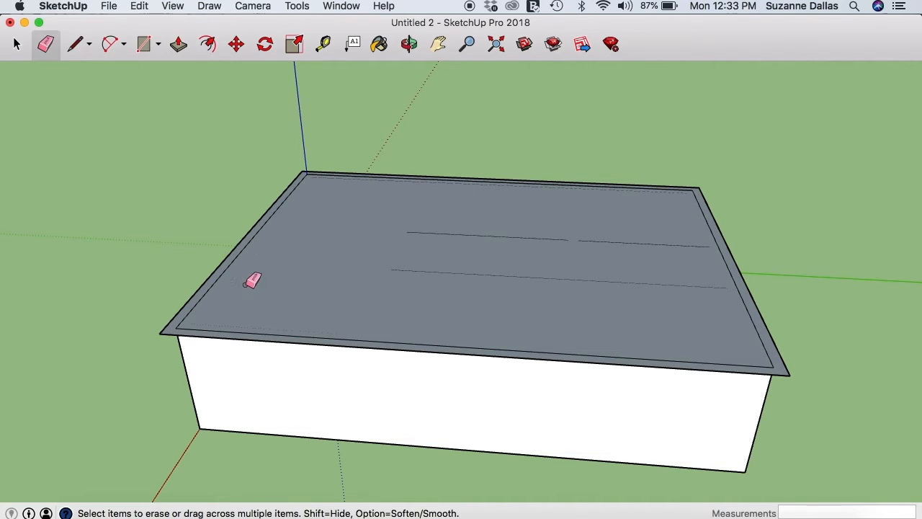
left_click(241, 325)
key("super+z")
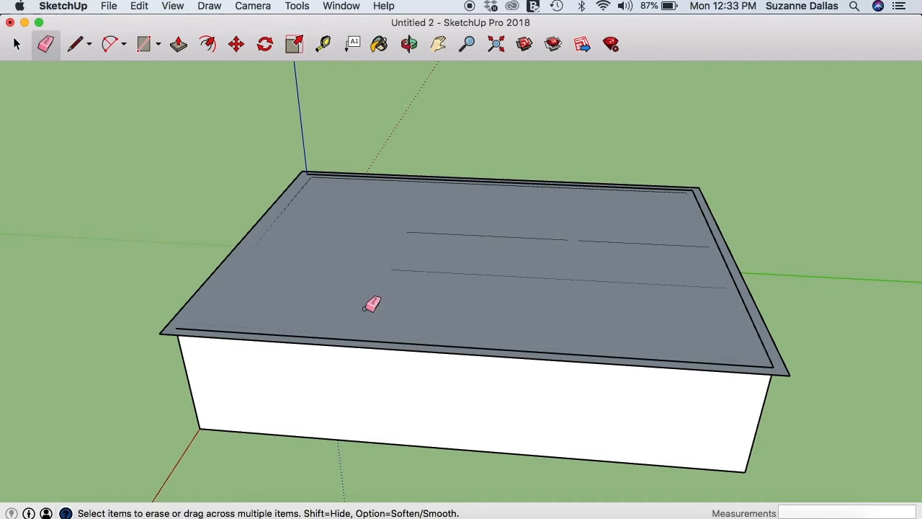
left_click(321, 335)
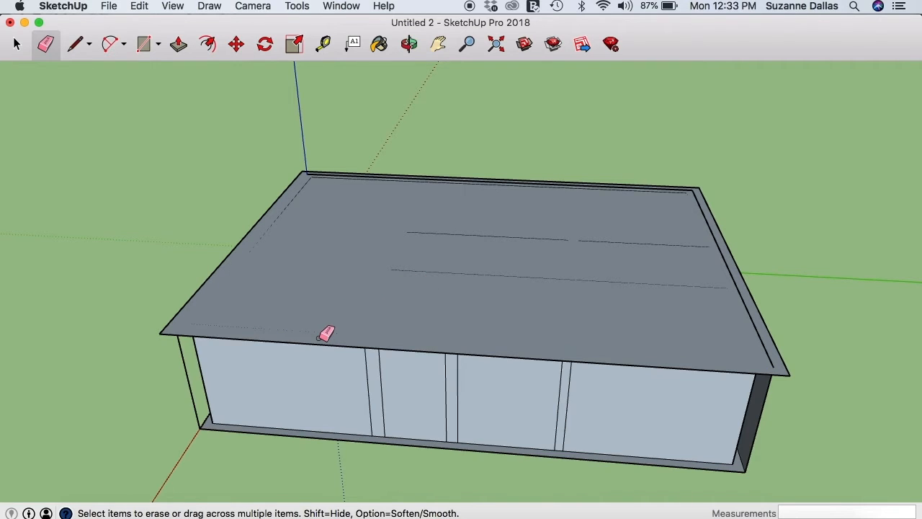
key("super+z")
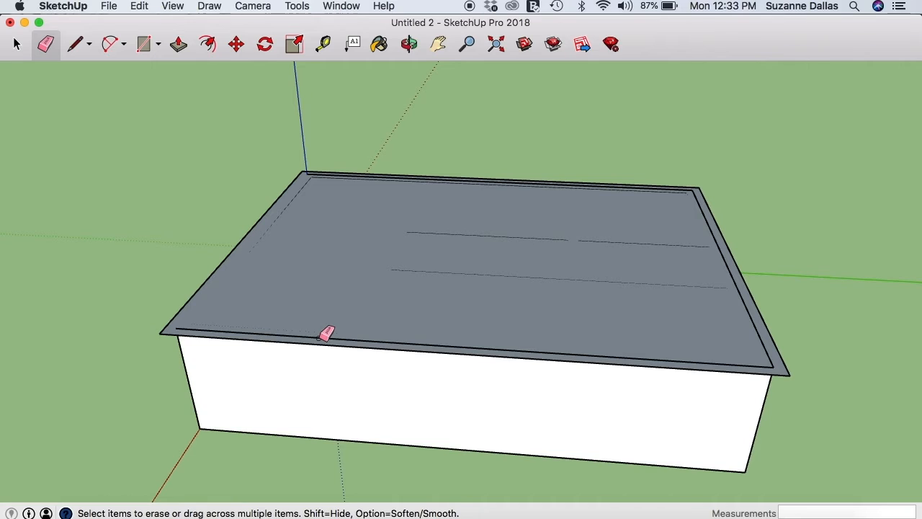
left_click(734, 262)
scroll(706, 229, "up", 5)
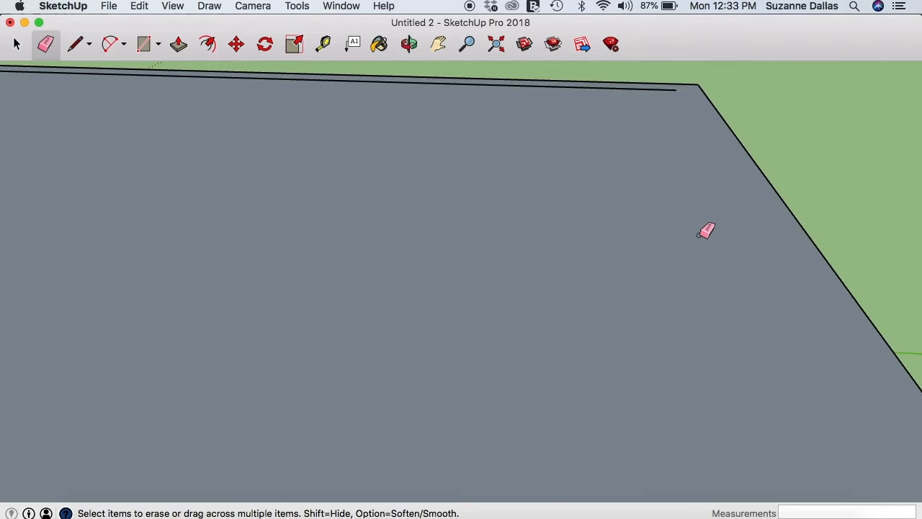
scroll(705, 229, "down", 3)
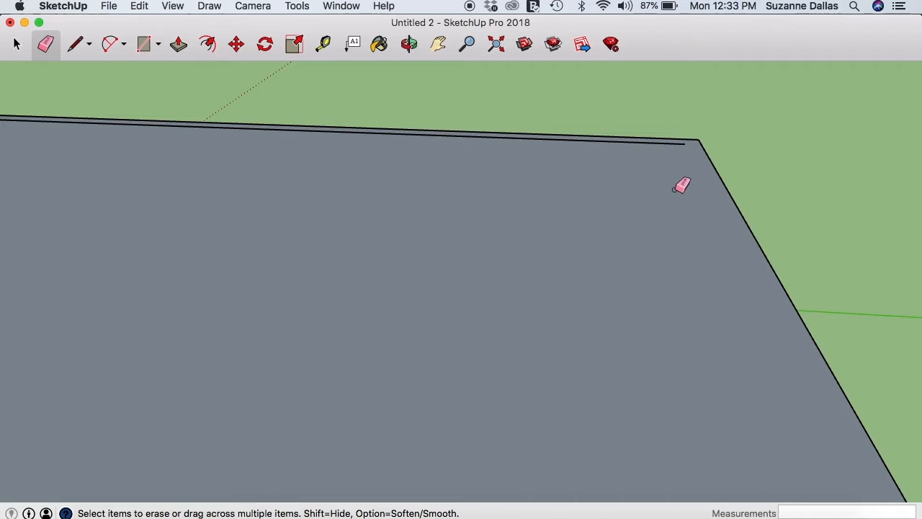
scroll(681, 185, "up", 3)
scroll(681, 186, "down", 3)
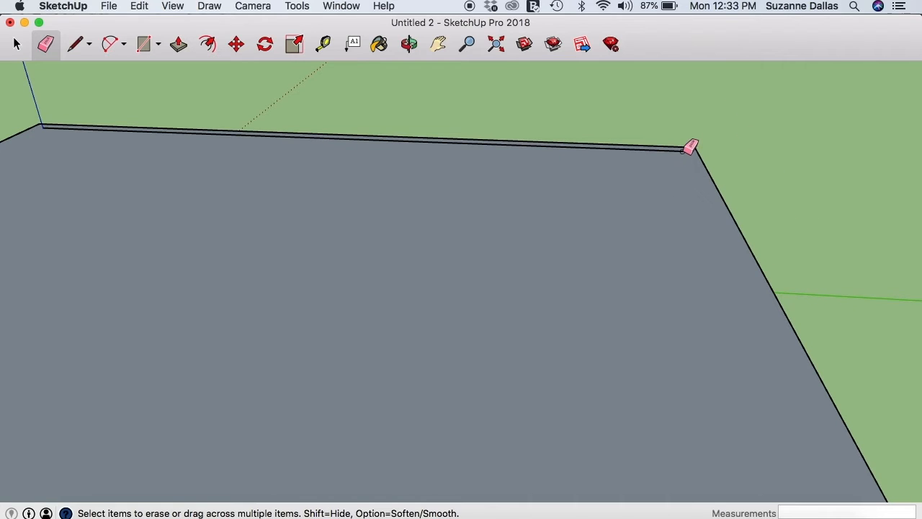
Examine the roof slab's inner outline and overhang from several sides of the house.
left_click(409, 44)
left_click_drag(798, 282, 287, 259)
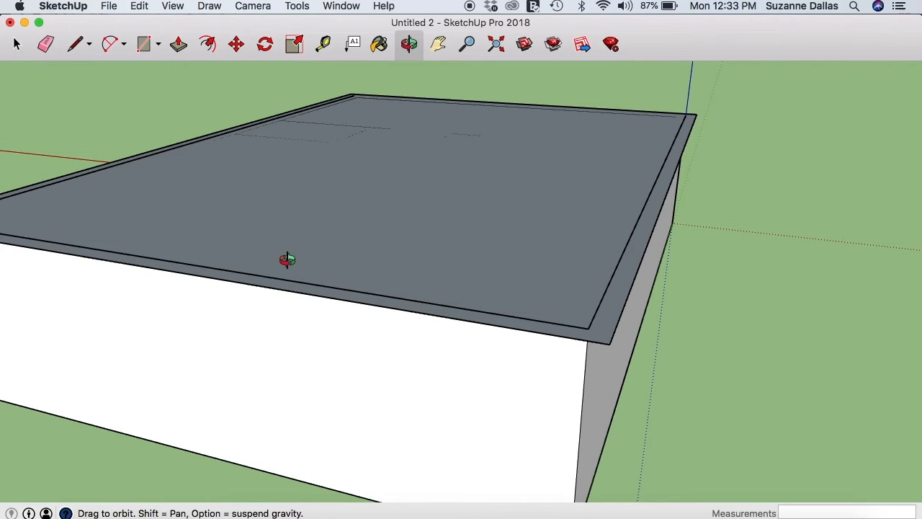
left_click_drag(286, 259, 461, 360)
left_click_drag(319, 362, 916, 306)
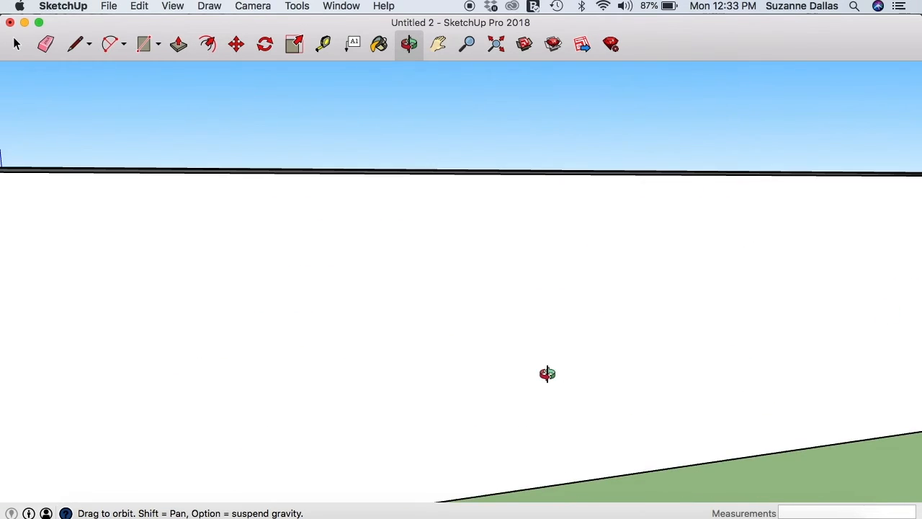
left_click_drag(548, 375, 815, 382)
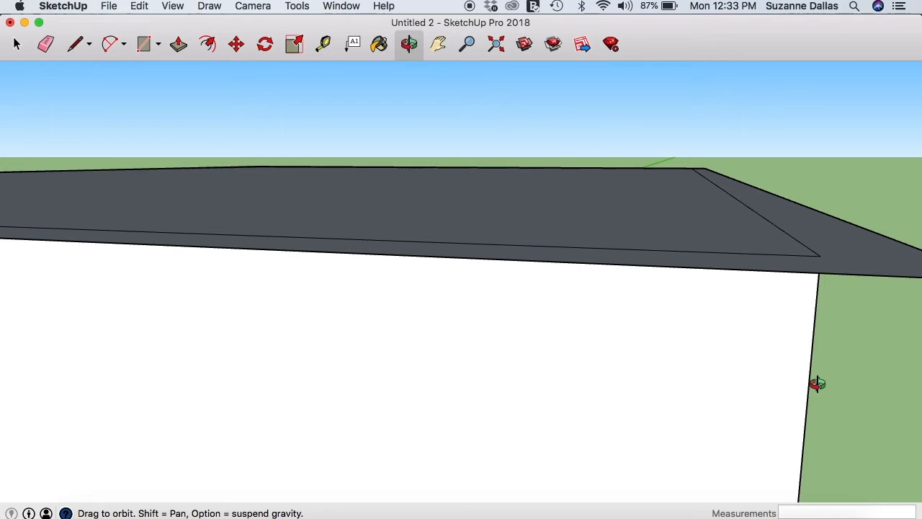
left_click_drag(738, 363, 487, 418)
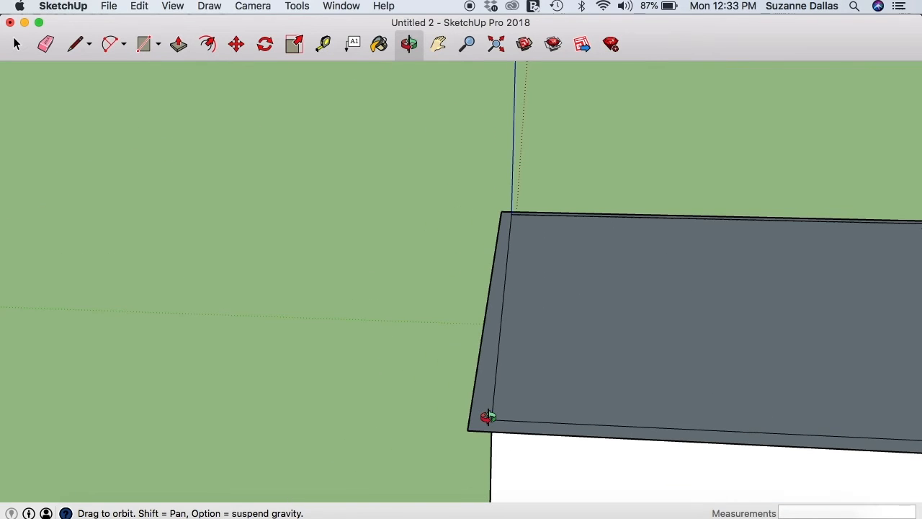
left_click(439, 45)
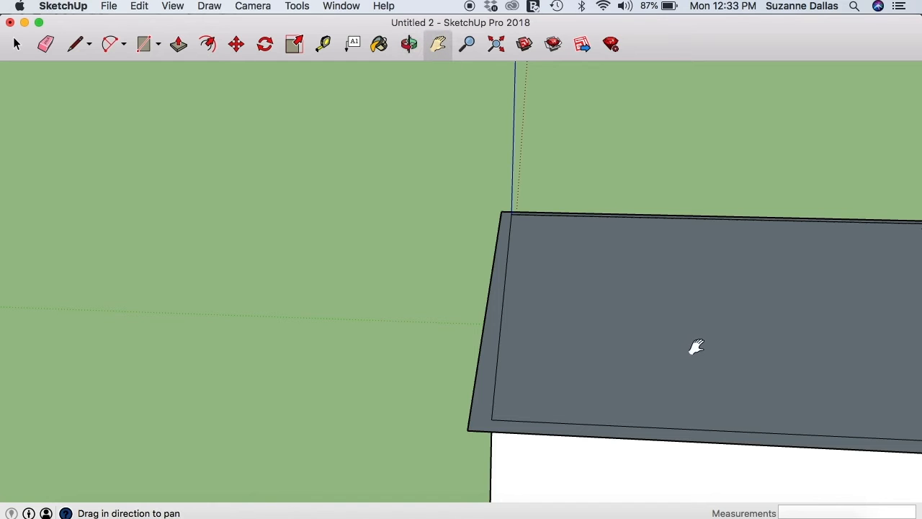
left_click_drag(696, 346, 286, 326)
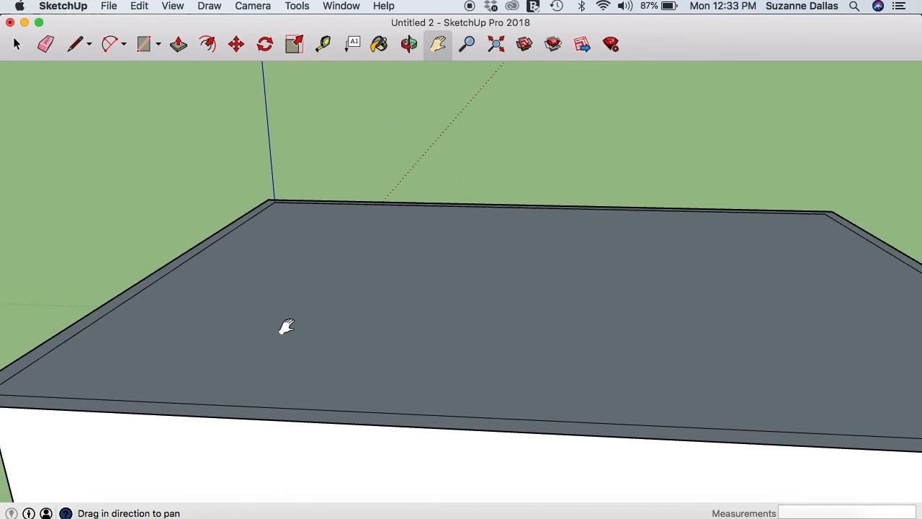
scroll(287, 326, "up", 3)
scroll(287, 326, "down", 6)
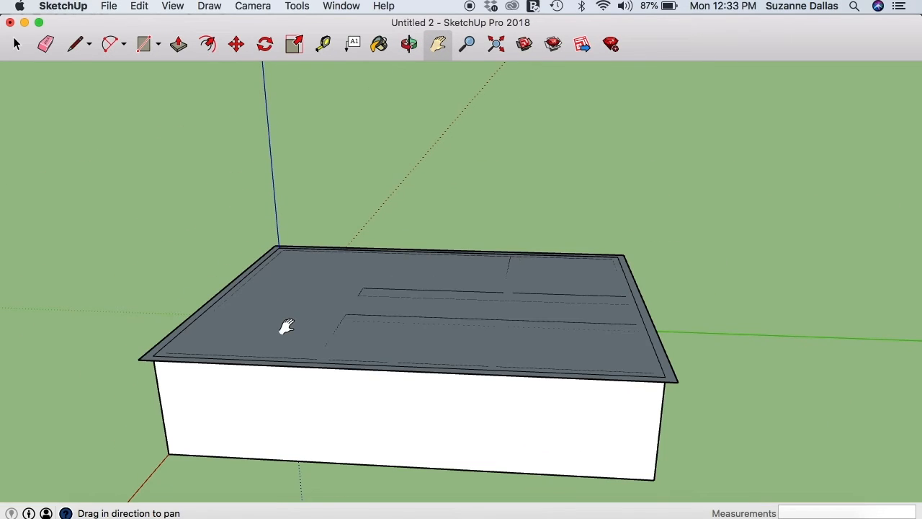
Push/Pull the overhang border and the inner roof face up about 7 7/16" to the same level.
left_click(178, 45)
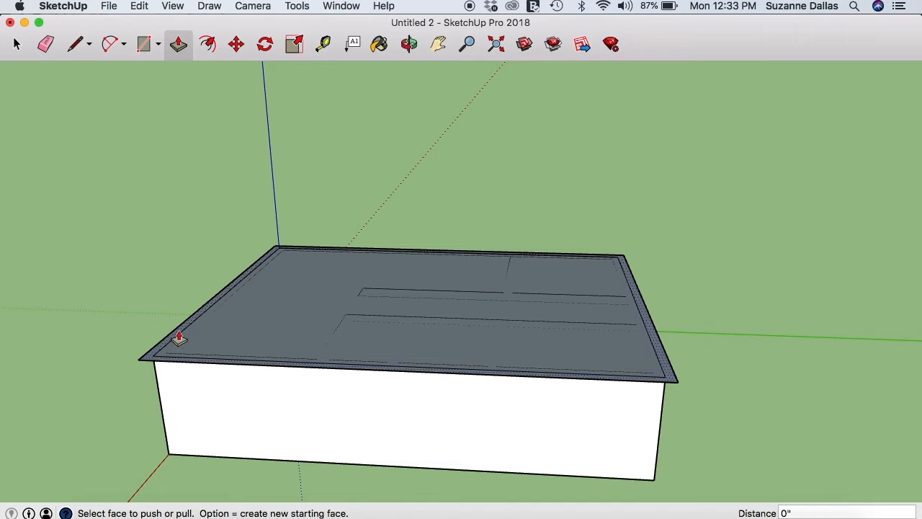
mouse_move(155, 357)
left_mouse_down()
mouse_move(153, 337)
mouse_move(152, 353)
left_mouse_up()
left_click_drag(284, 315, 184, 356)
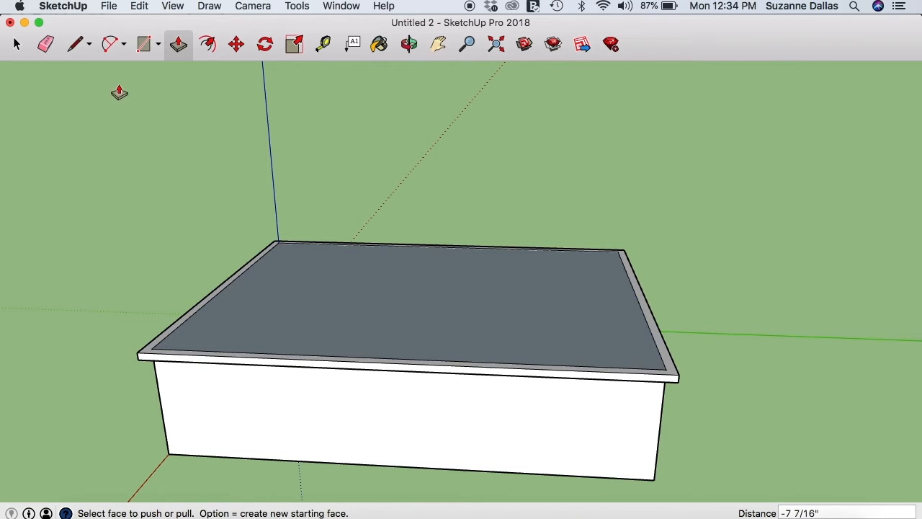
Try to draw a line lengthwise across the middle of the roof face between its two shorter sides.
left_click(79, 45)
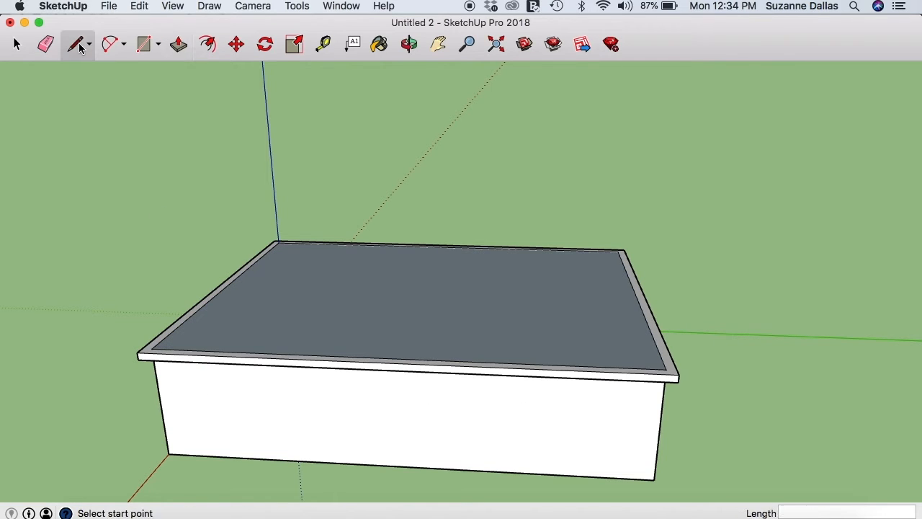
left_click(221, 290)
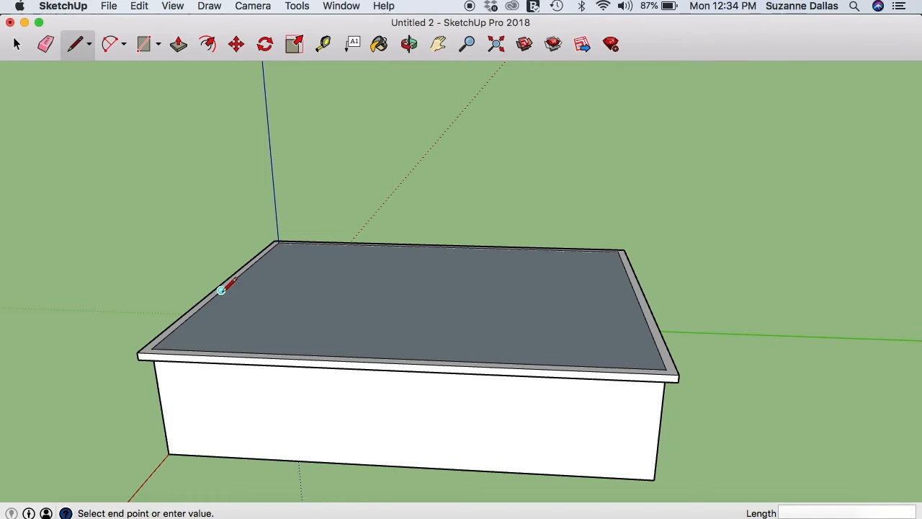
left_click(637, 298)
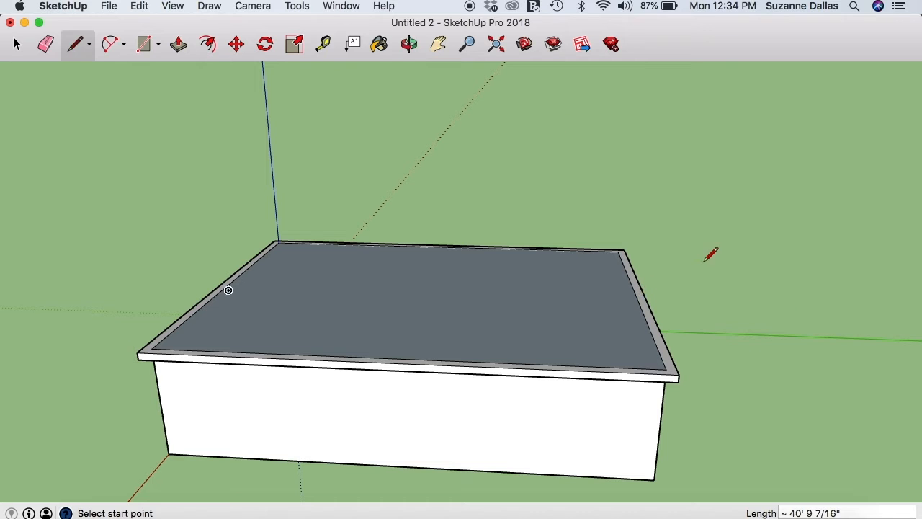
left_click(410, 46)
left_click_drag(819, 373, 822, 460)
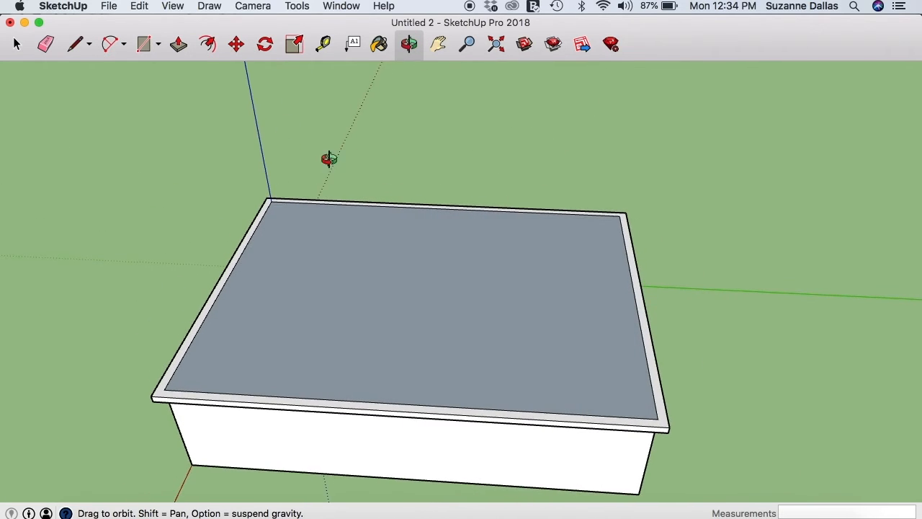
left_click(77, 44)
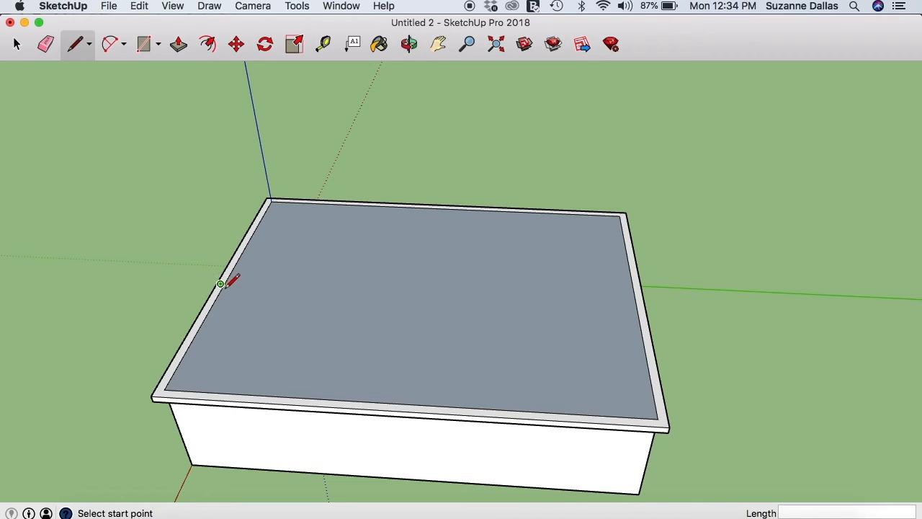
left_click(228, 283)
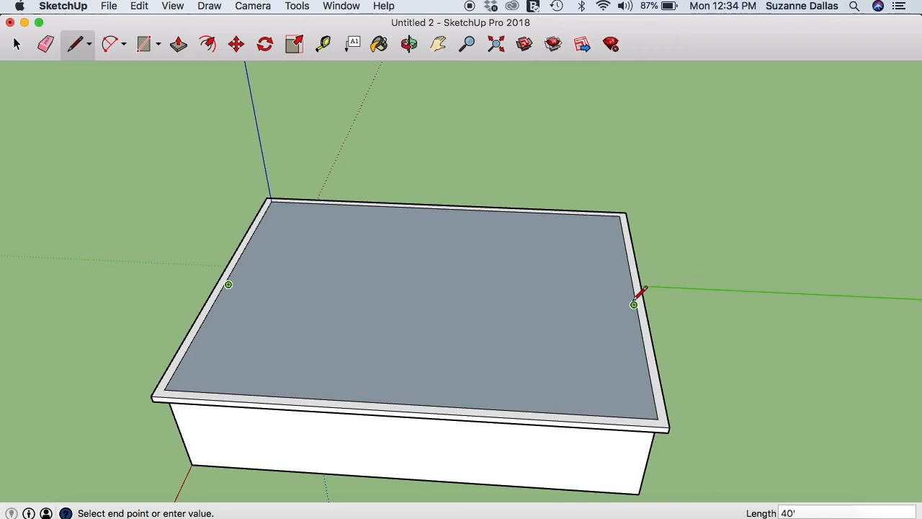
key("Escape")
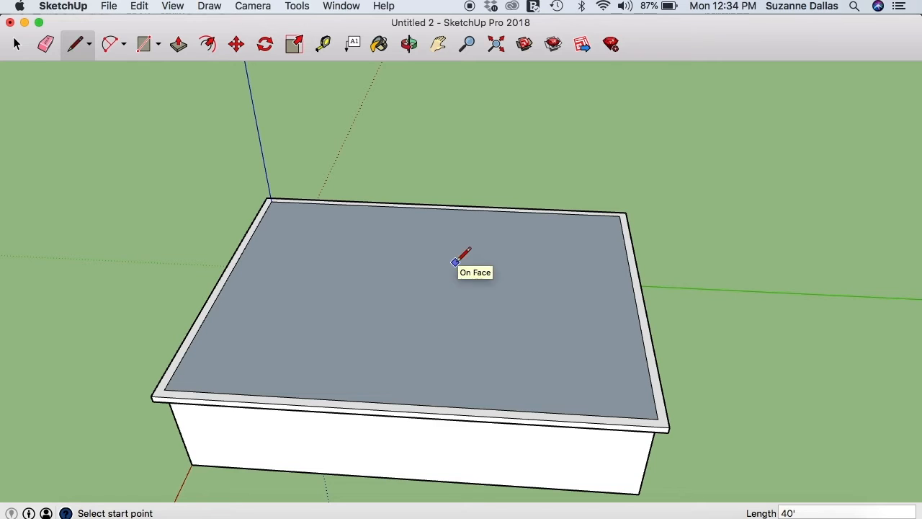
Try dividing the selected roof face with a lengthwise line about 40' 1/8" long, and undo it.
left_click(16, 46)
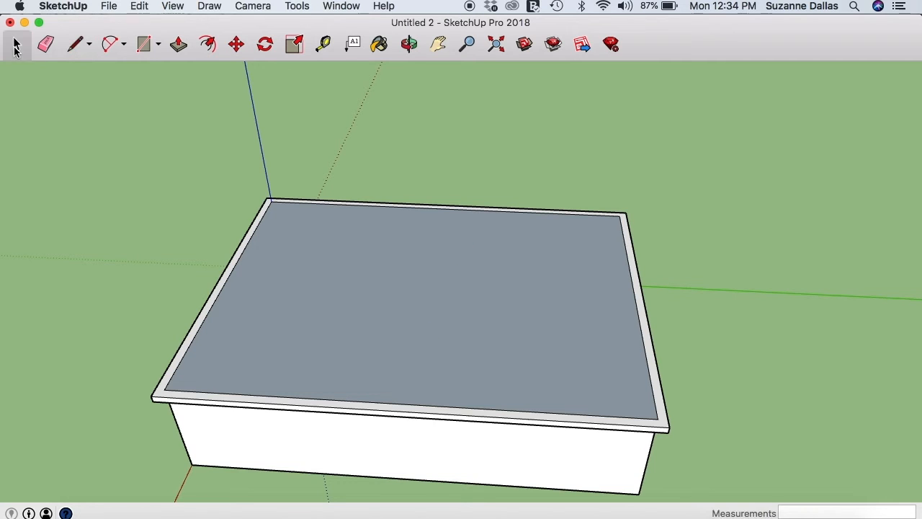
left_click(75, 44)
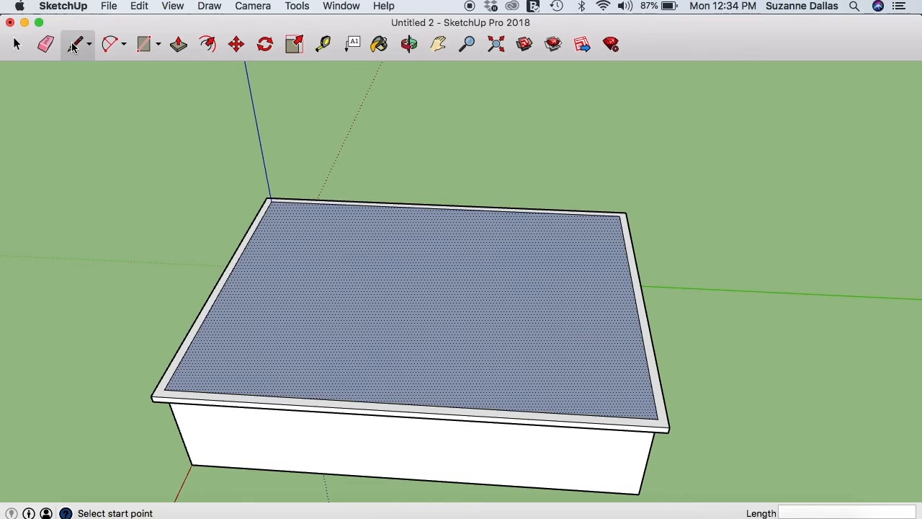
left_click(223, 285)
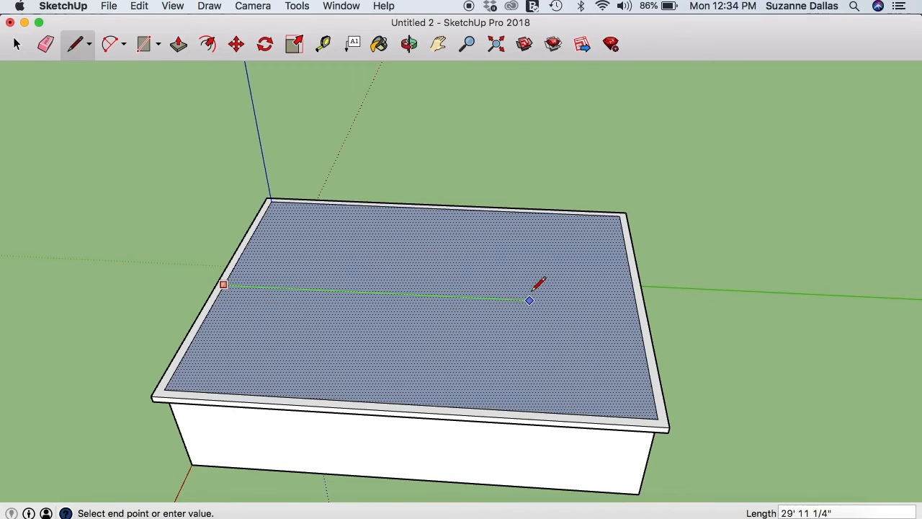
left_click(634, 300)
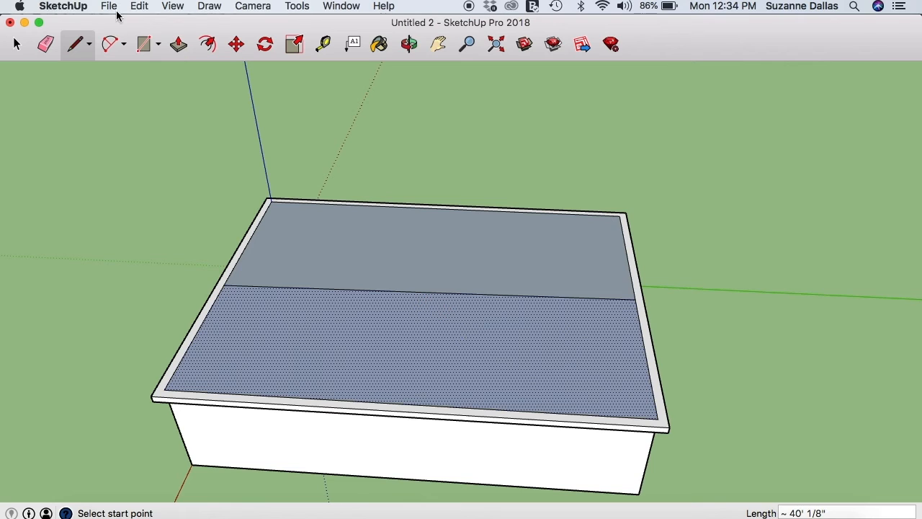
left_click(18, 45)
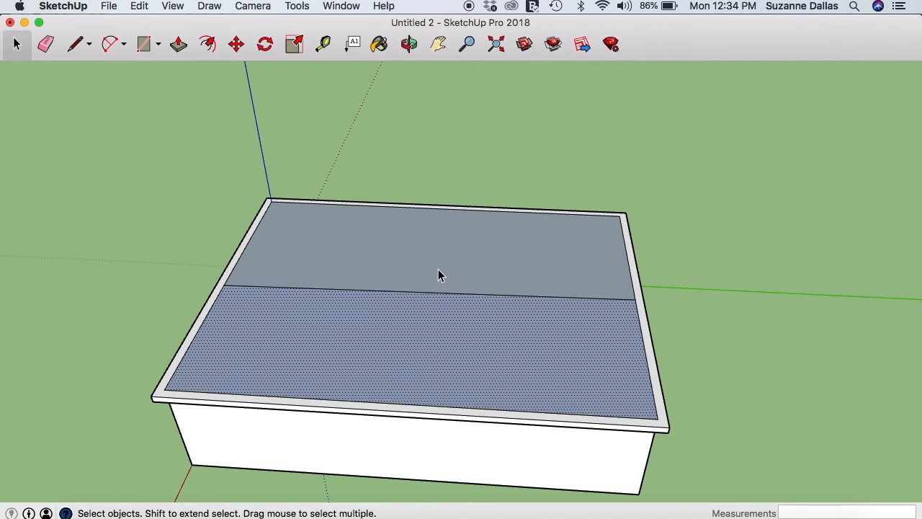
left_click(429, 290)
key("super+z")
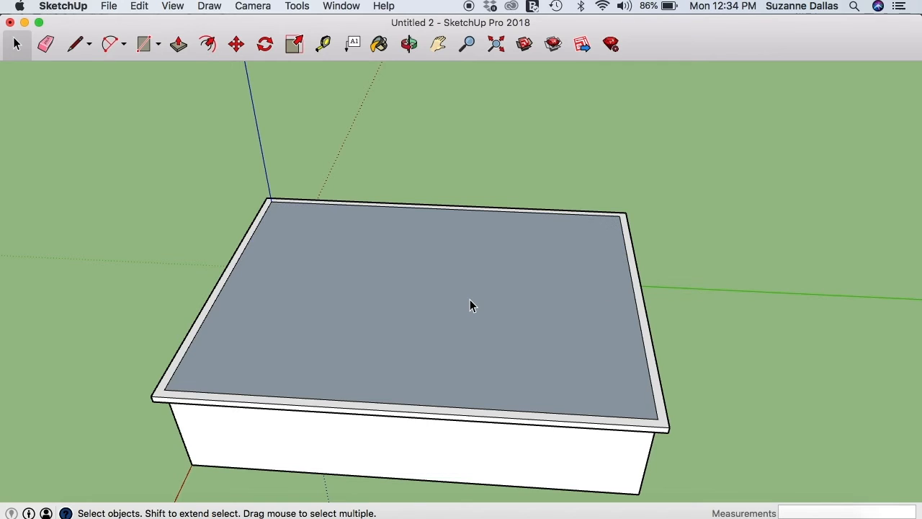
Draw a 40' line lengthwise across the middle of the inner roof face and select it.
left_click(77, 44)
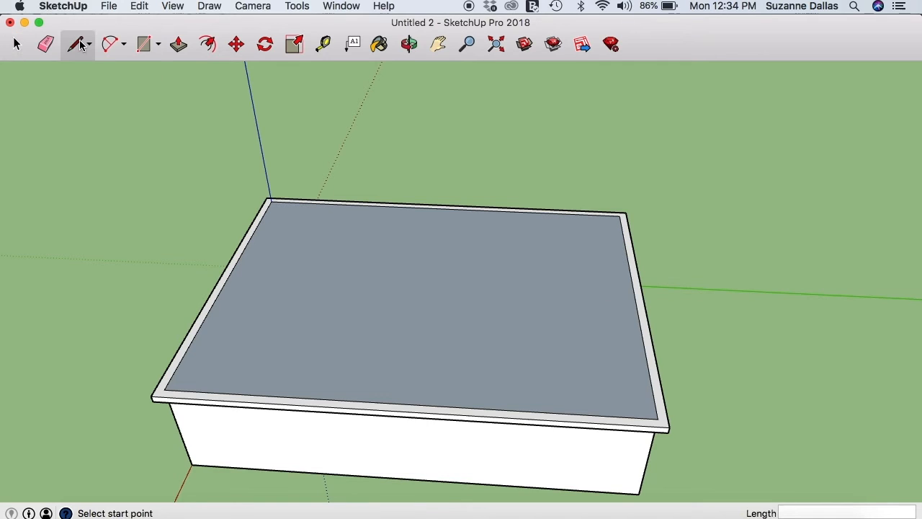
left_click(635, 299)
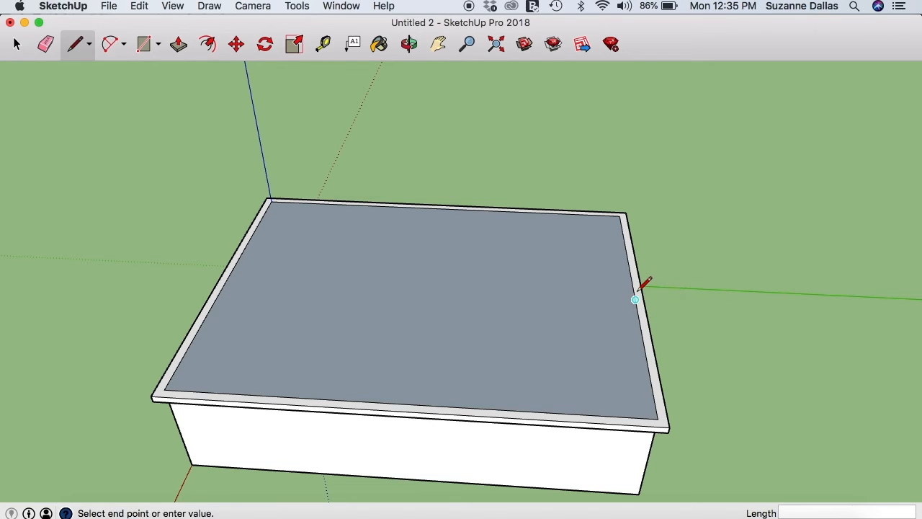
left_click(229, 278)
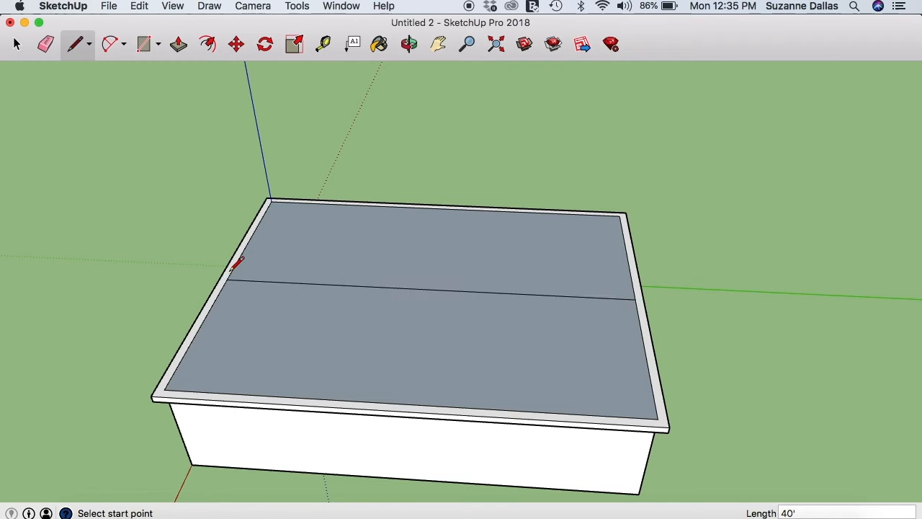
left_click(17, 46)
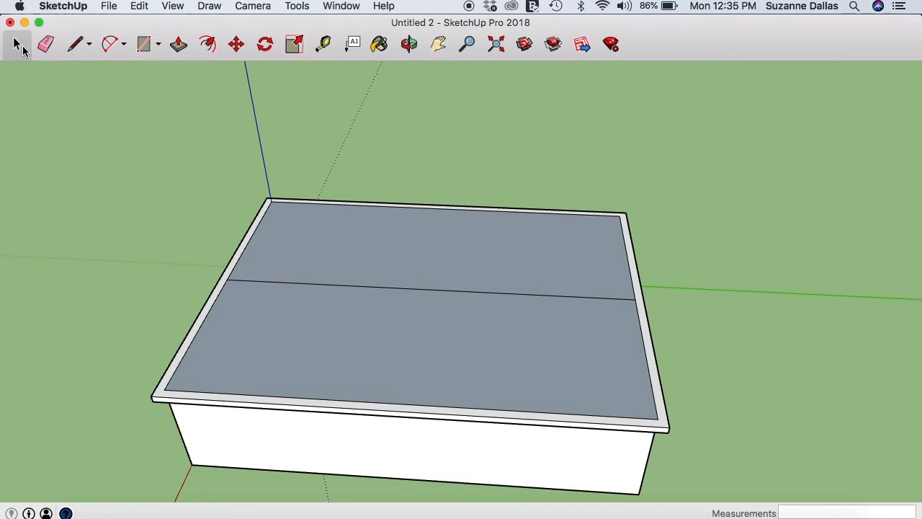
left_click(466, 295)
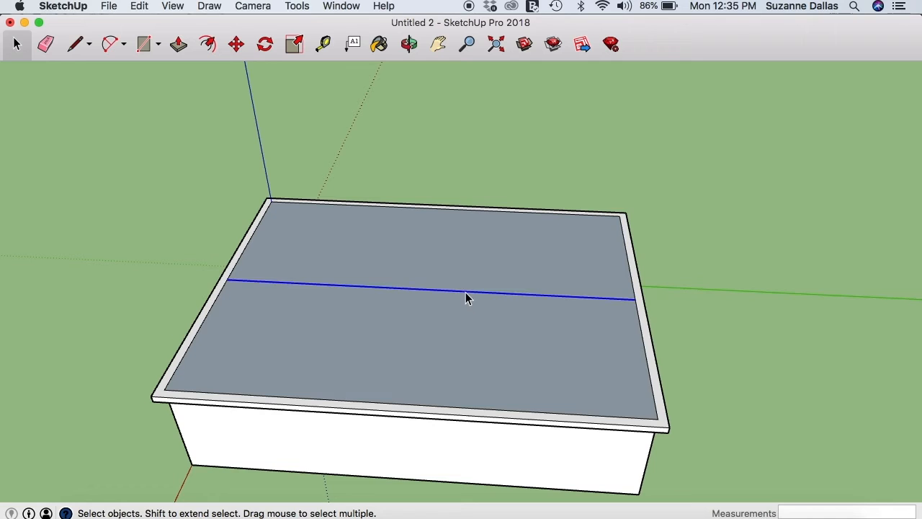
Try to move the roof's lengthwise center line about 1 15/16", and undo the move.
left_click(236, 45)
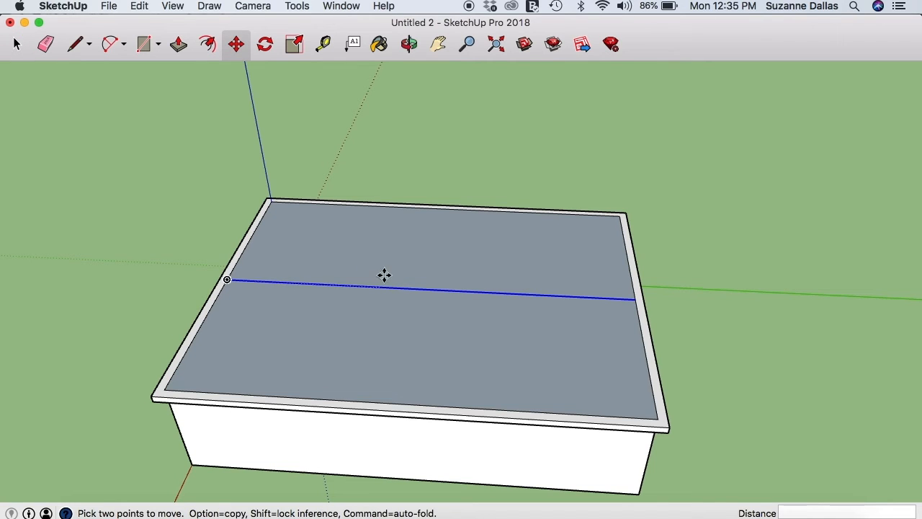
left_click(418, 289)
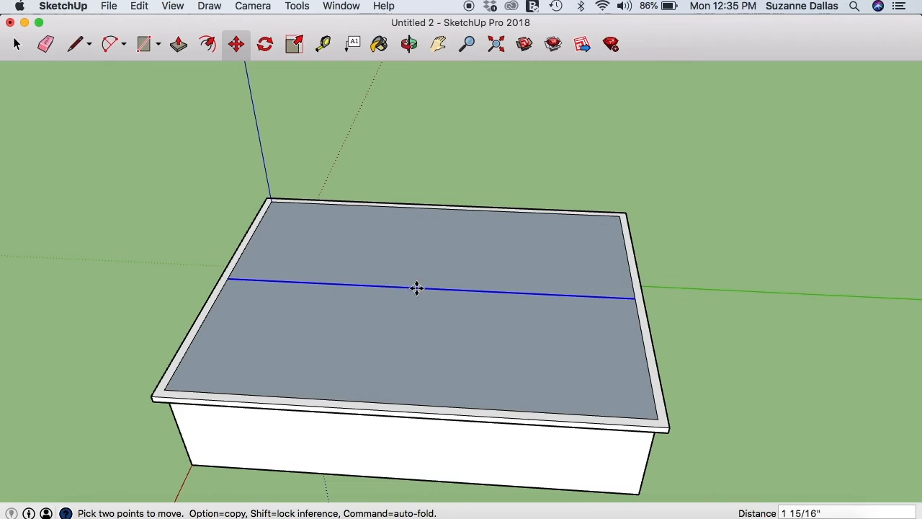
key("super+z")
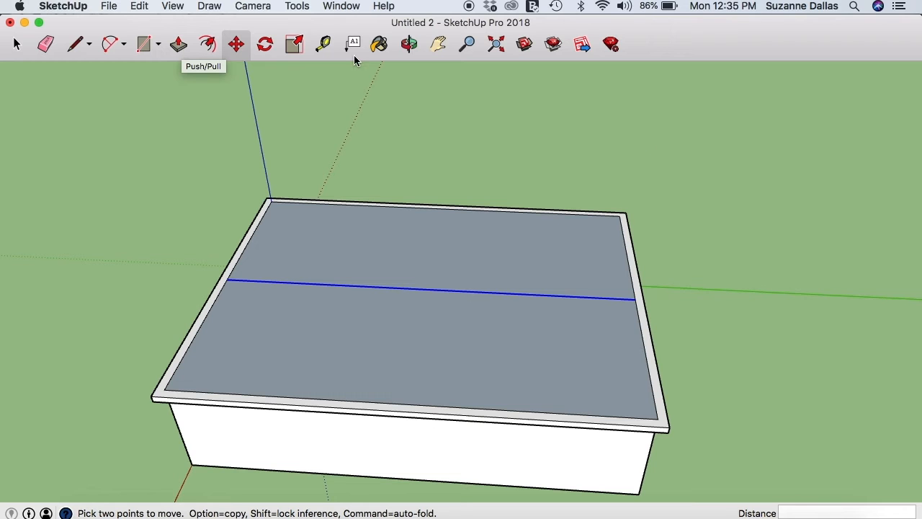
Try moving the roof's center line about 1' 5 5/16" across the face, undo it, and restore the line in the middle.
left_click(409, 45)
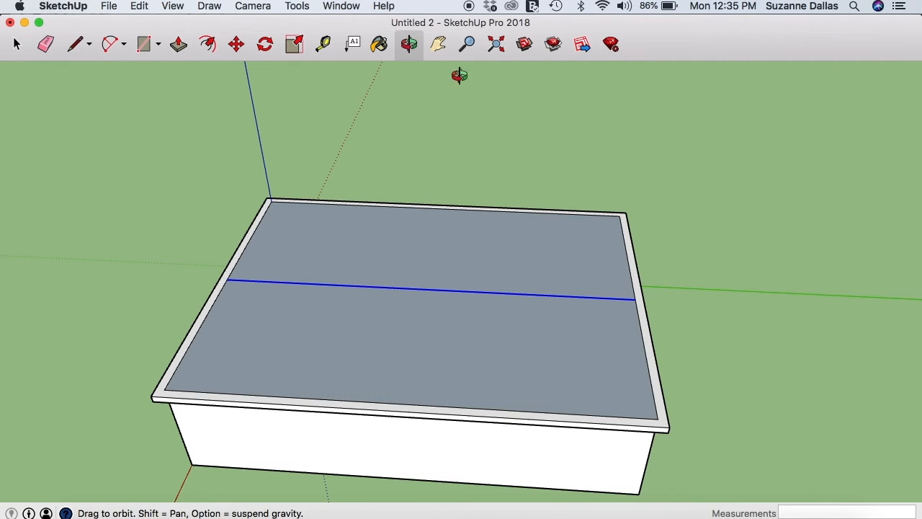
left_click_drag(742, 372, 375, 354)
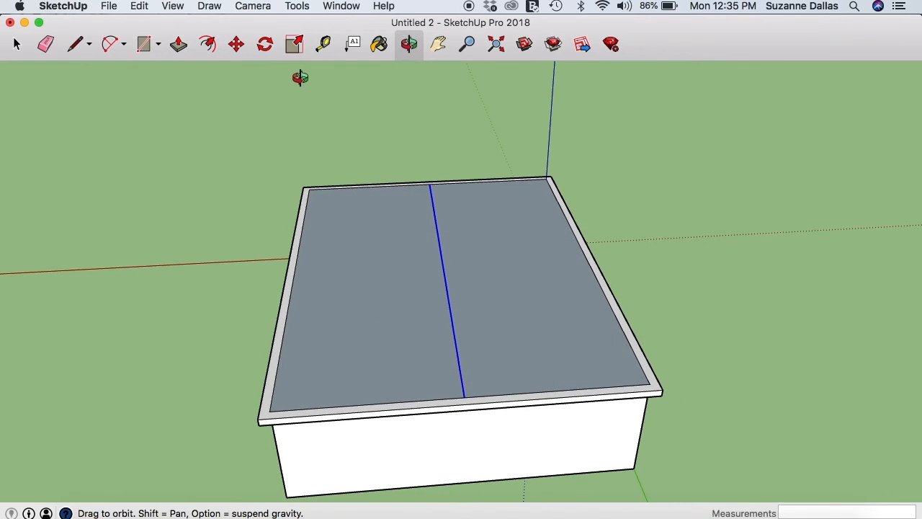
left_click(237, 46)
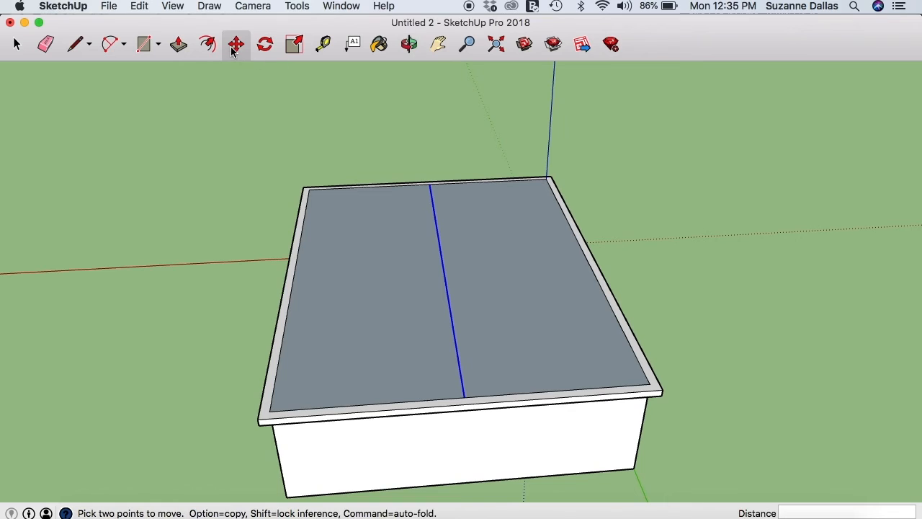
left_click(447, 291)
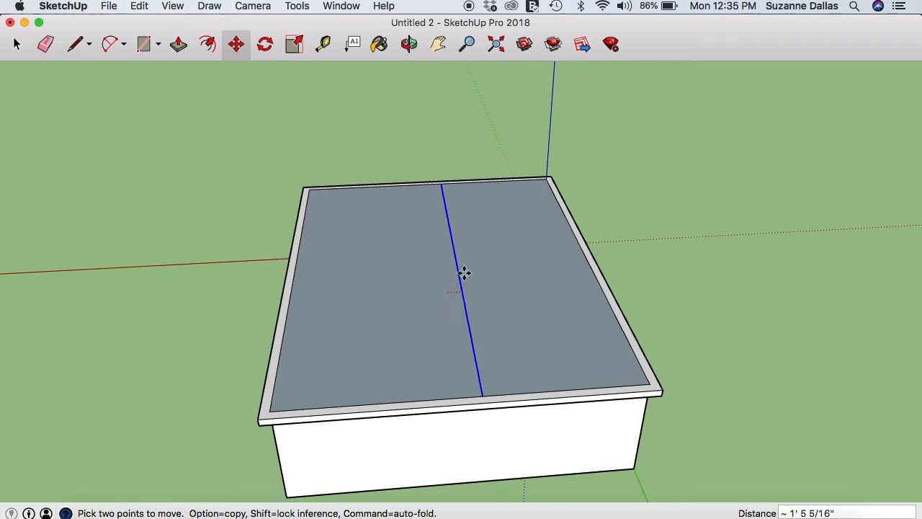
key("super+z")
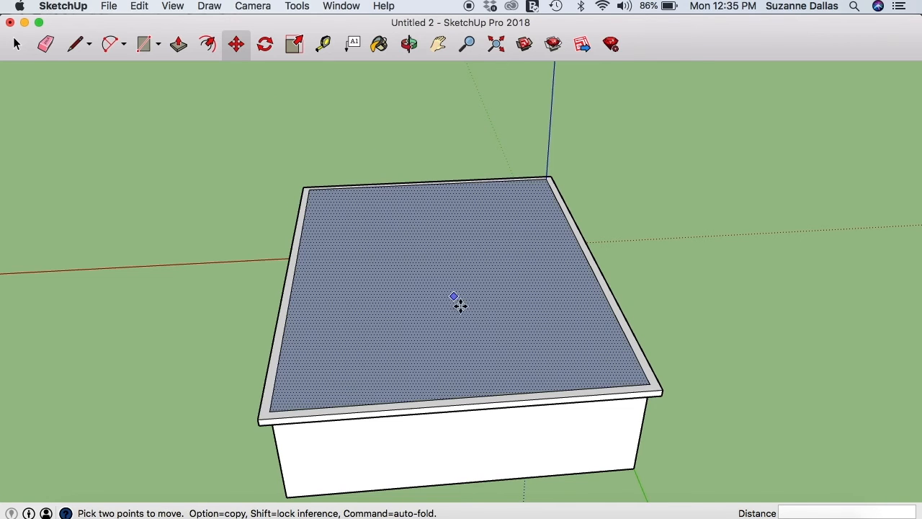
left_click(137, 7)
left_click(155, 39)
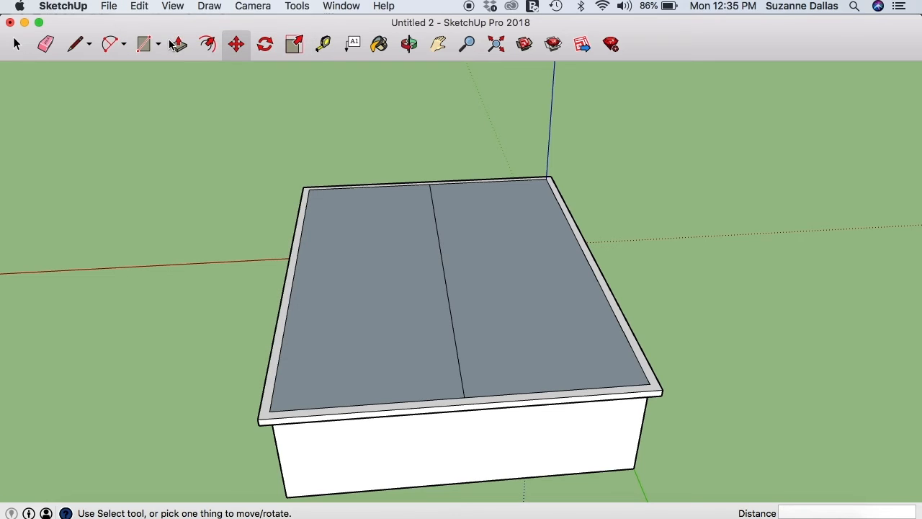
Reselect the roof's center line, try to move it about 1' 1 1/8", and undo the shift.
left_click(179, 44)
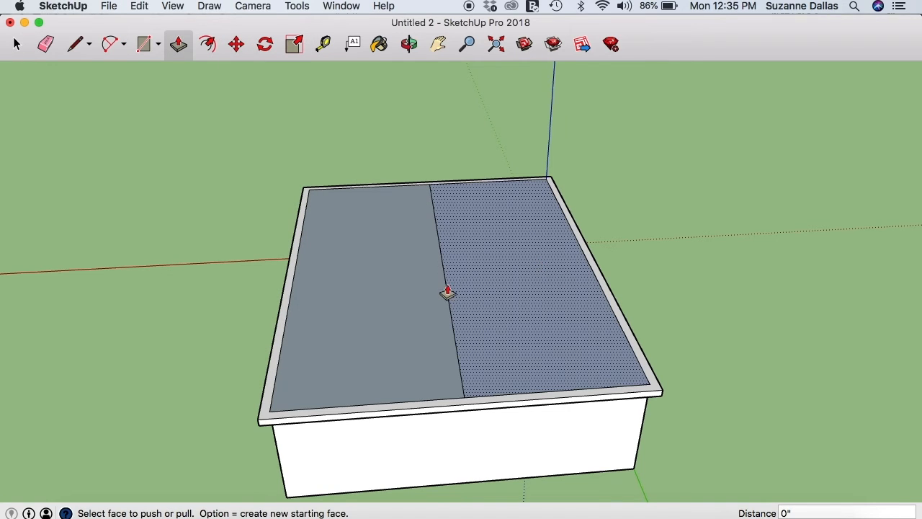
left_click(16, 44)
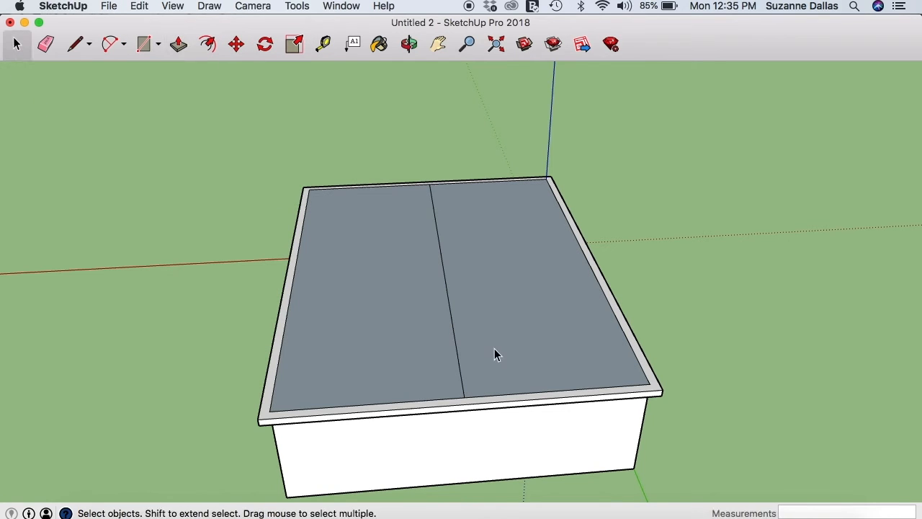
left_click(447, 290)
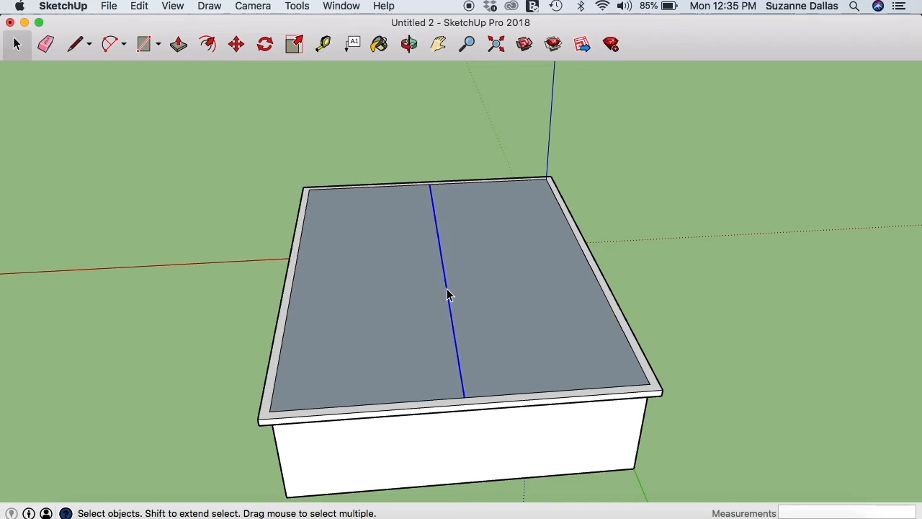
left_click(182, 47)
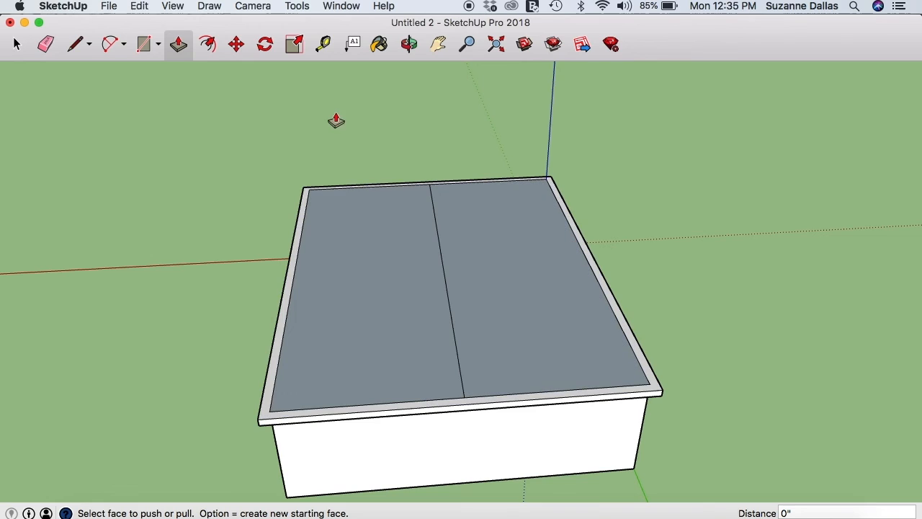
left_click(20, 47)
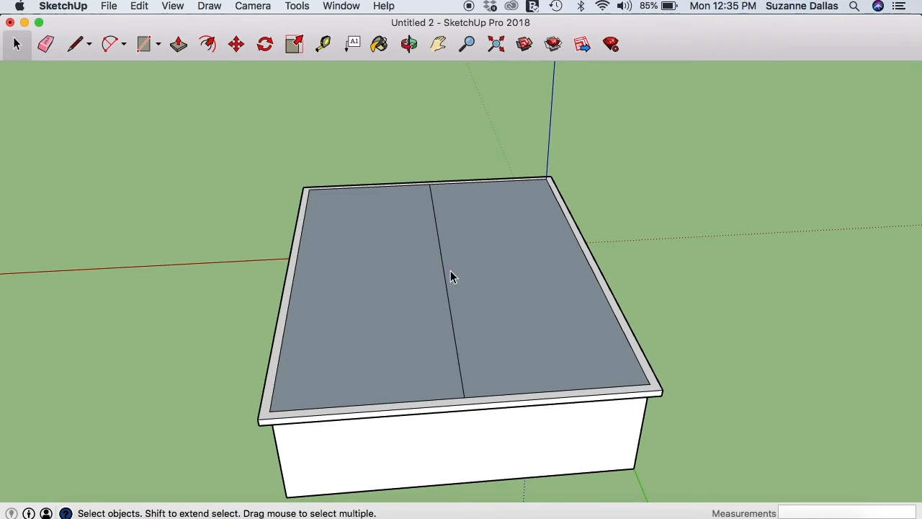
left_click(445, 274)
left_click(236, 45)
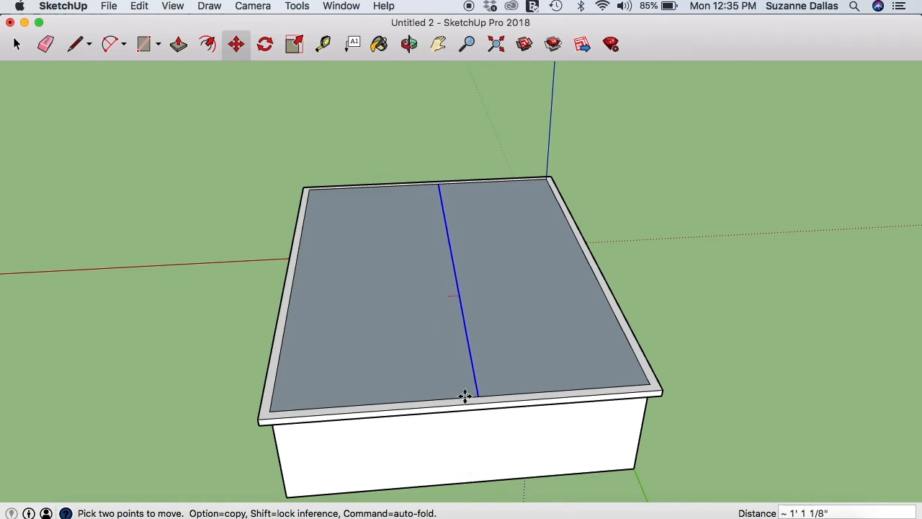
left_click(440, 222)
key("super+z")
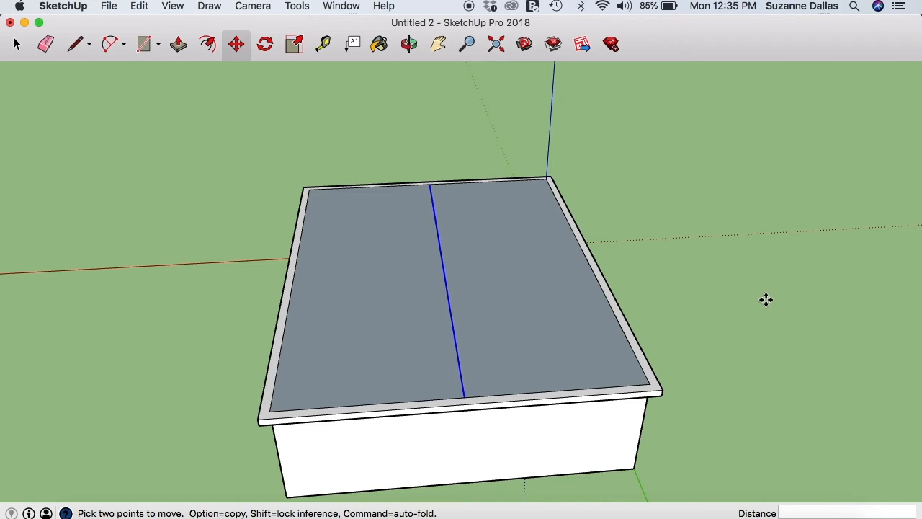
Push/Pull both halves of the divided inner roof face up about 8 7/16" to the same level.
left_click(409, 44)
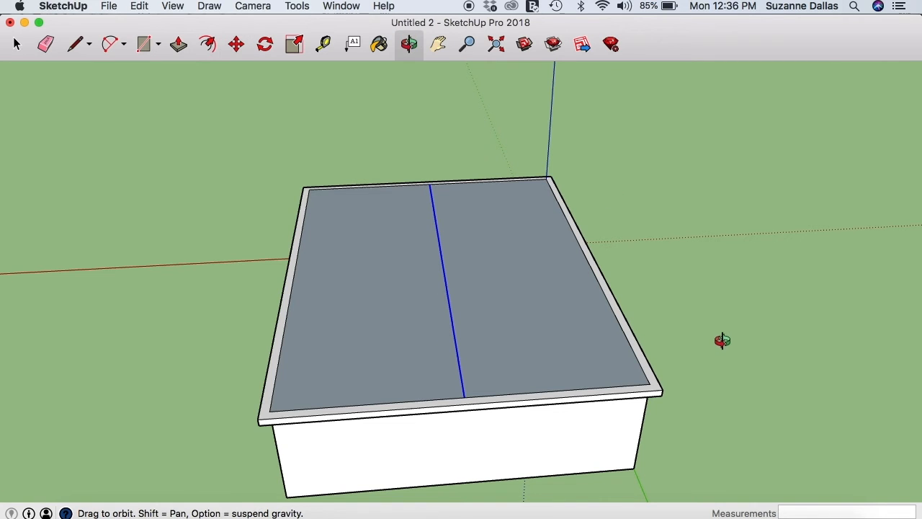
left_click_drag(722, 341, 689, 311)
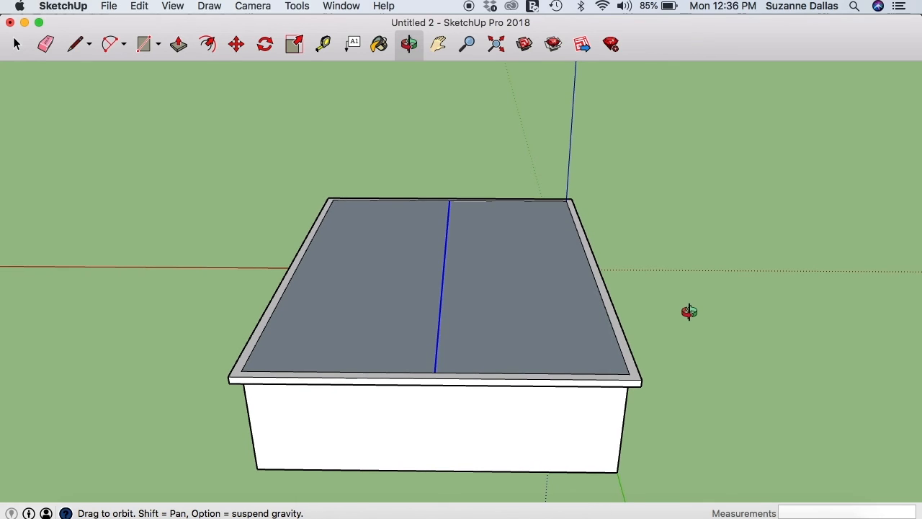
left_click(178, 44)
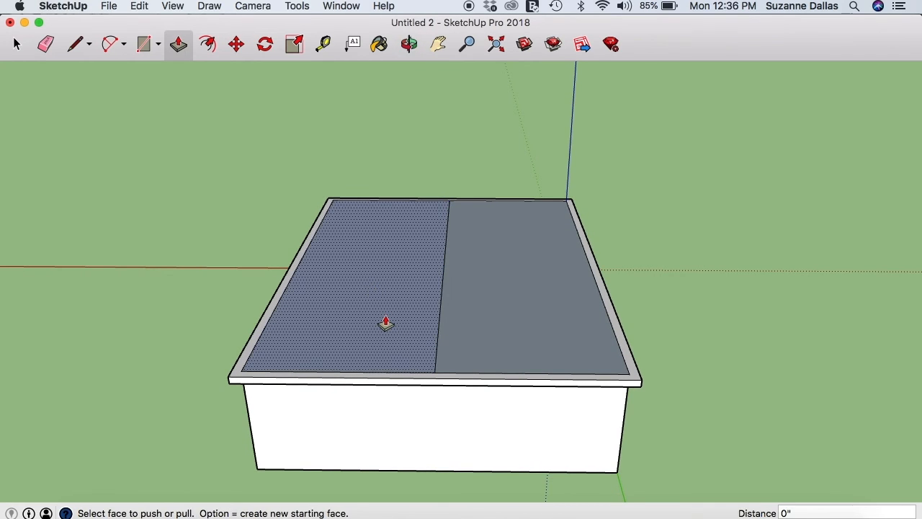
left_click_drag(386, 323, 401, 313)
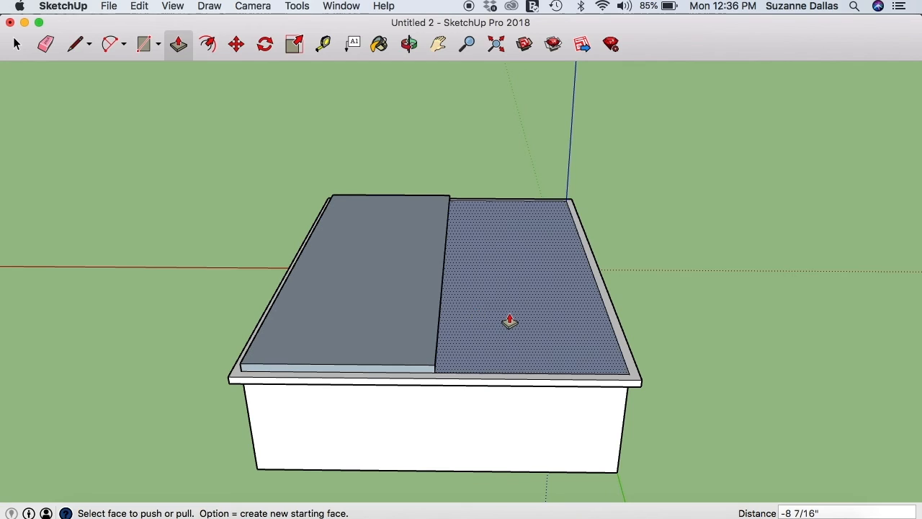
left_click_drag(509, 323, 445, 253)
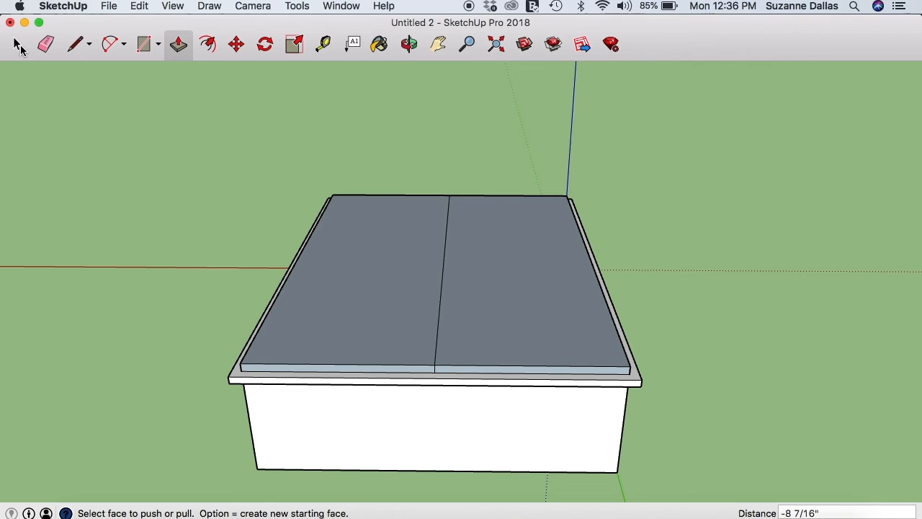
Move the center line of the raised roof block straight up about 6' 3 7/8" to form a gable ridge.
left_click(17, 45)
left_click(441, 313)
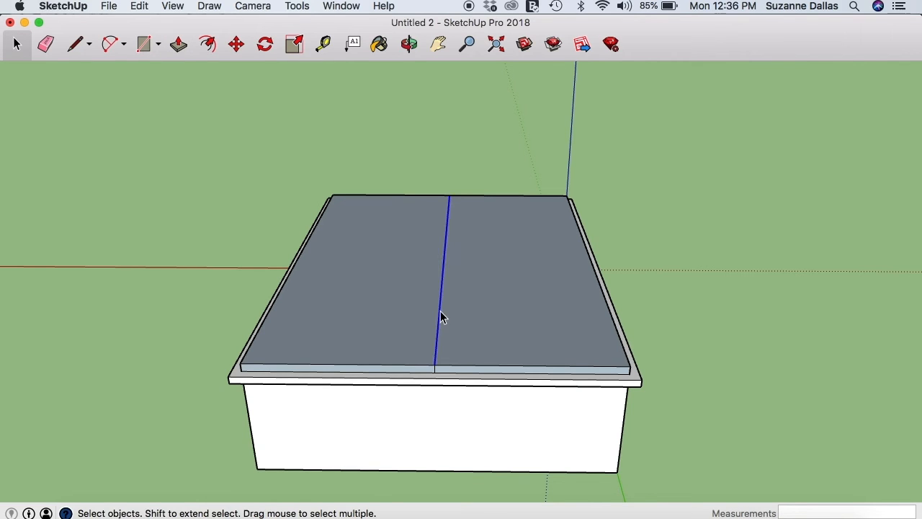
left_click(236, 43)
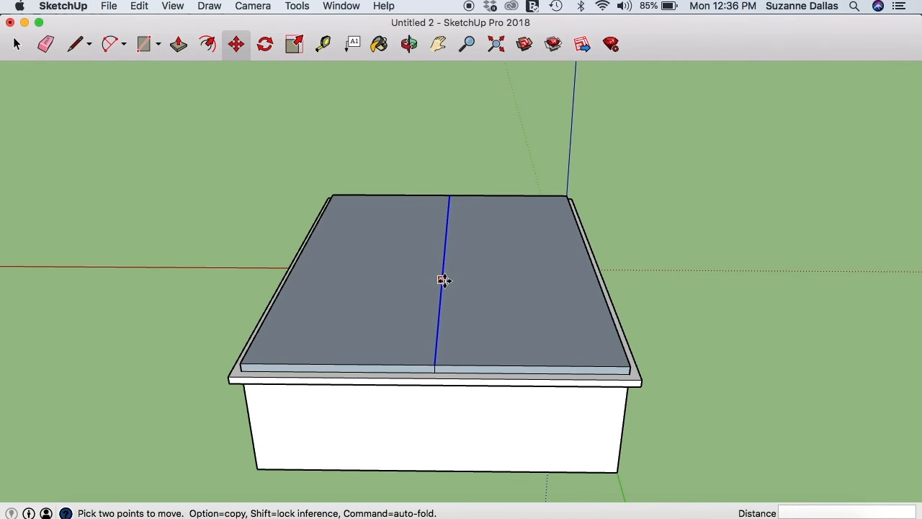
left_click_drag(443, 280, 440, 218)
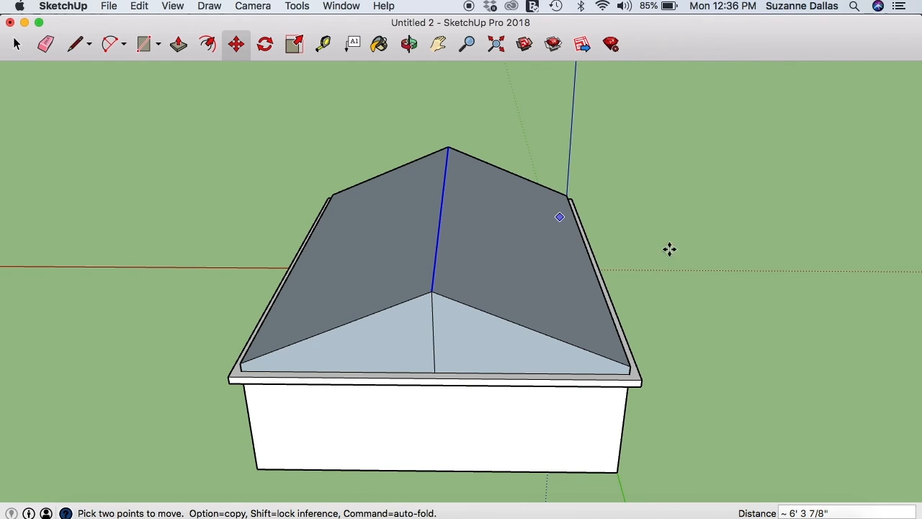
Delete the outer and inner faces of the wall below the gable at the red-axis end to open up the house.
left_click(409, 44)
left_click_drag(778, 329, 336, 329)
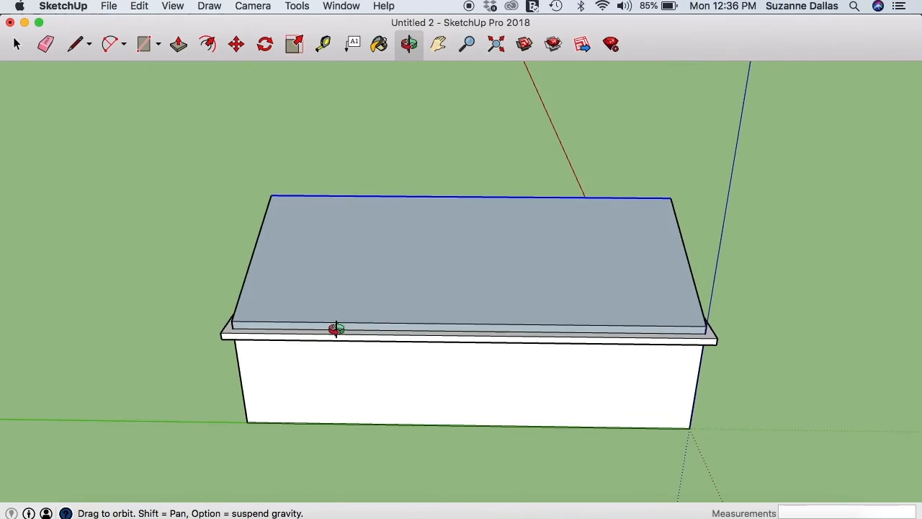
left_click_drag(724, 428, 406, 395)
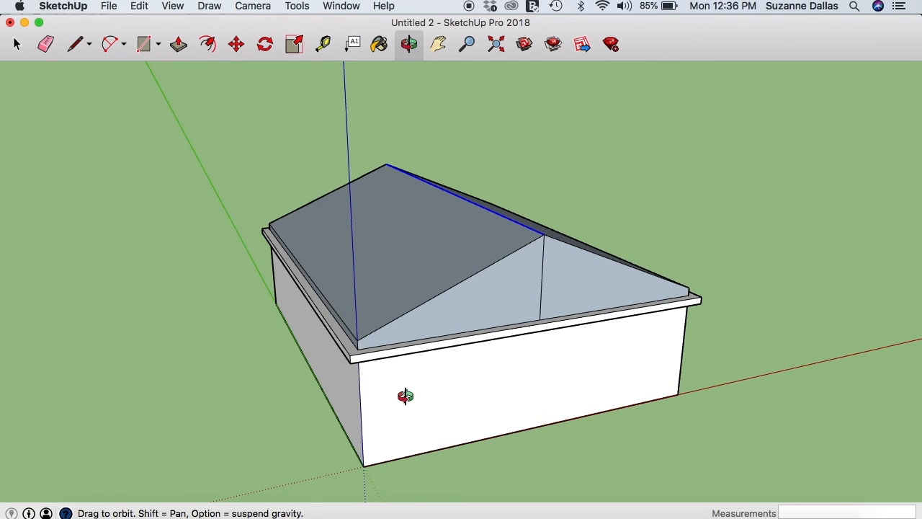
left_click_drag(405, 396, 411, 401)
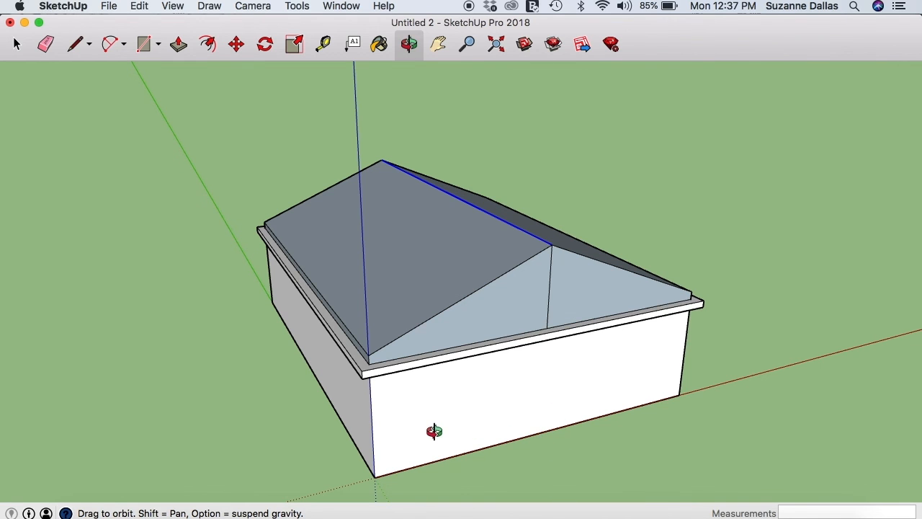
left_click_drag(433, 431, 525, 410)
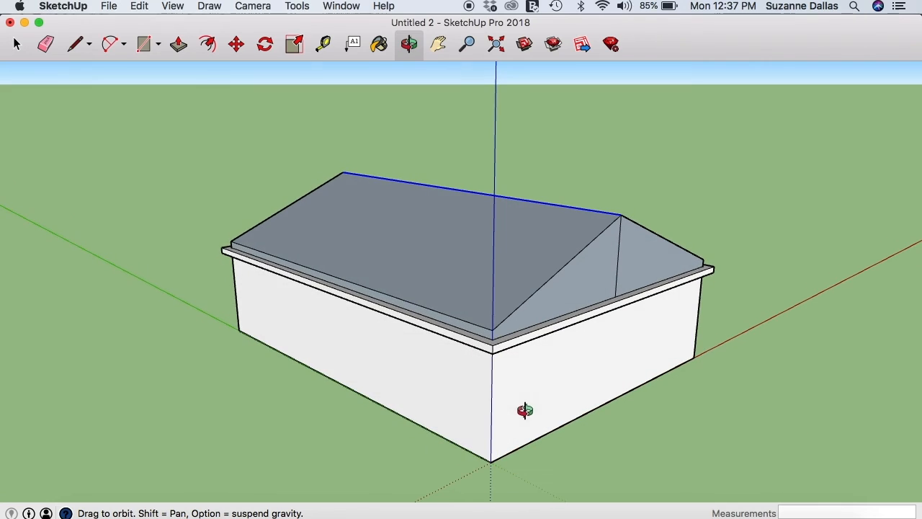
left_click(17, 45)
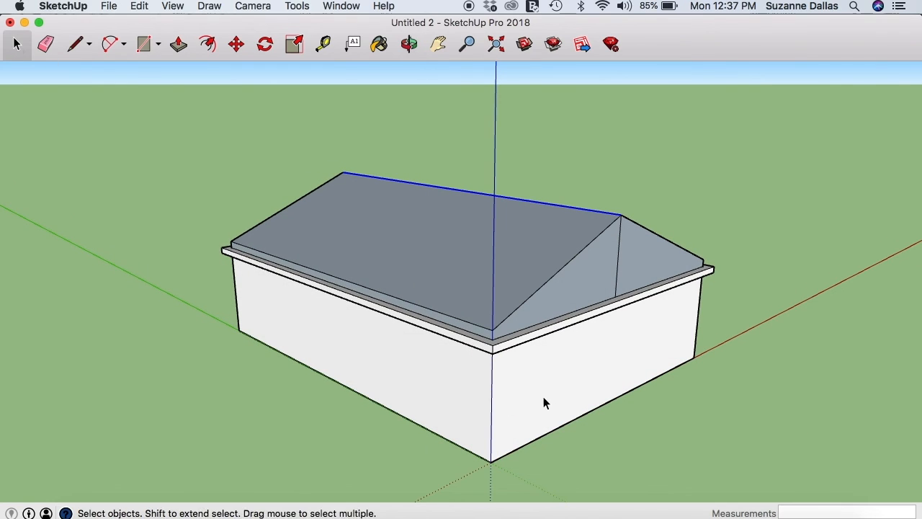
key("Delete")
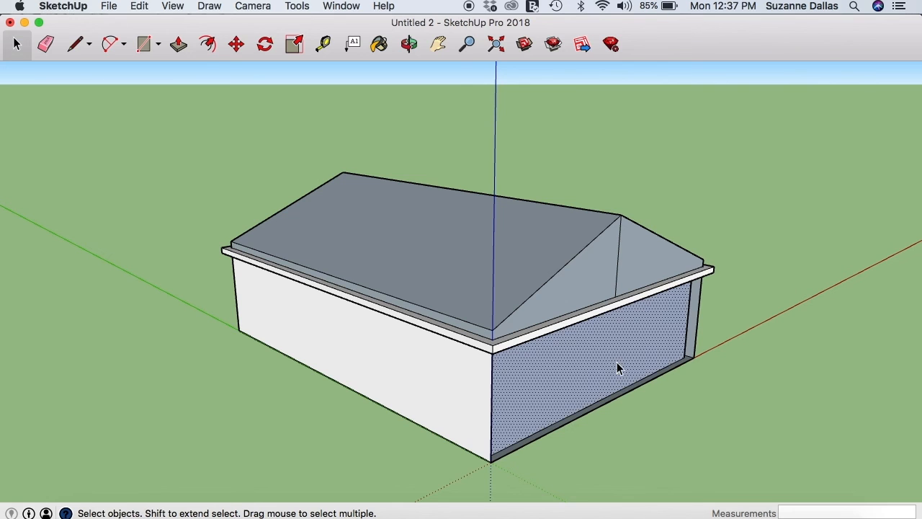
key("Delete")
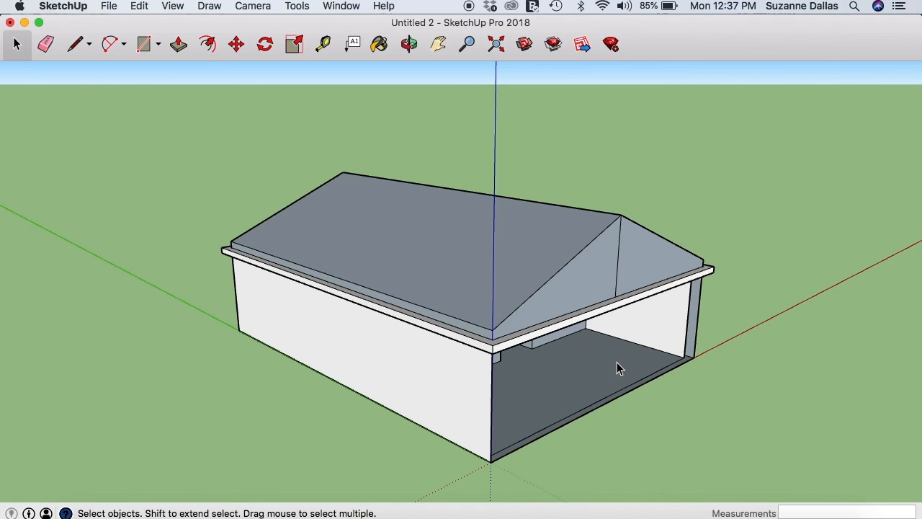
Examine the house's interior walls, floor and passage through the opened gable end.
left_click(409, 46)
left_click_drag(764, 401, 564, 344)
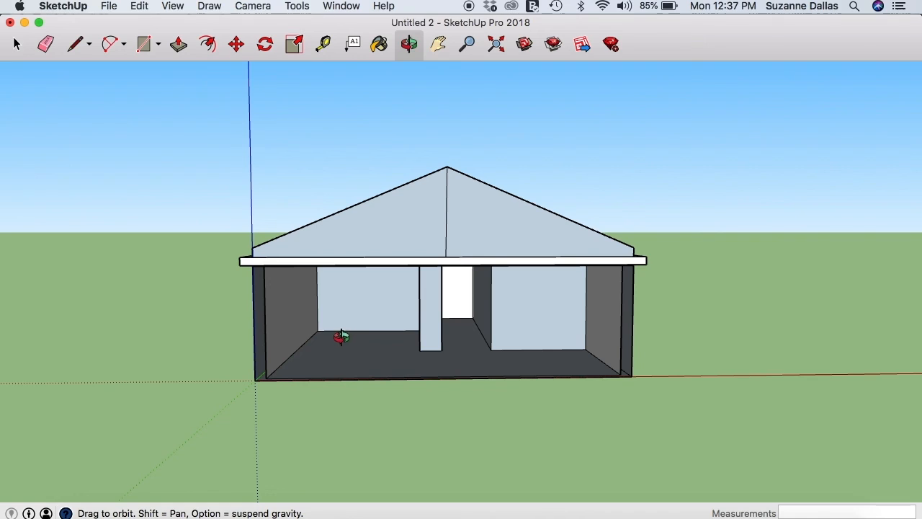
left_click_drag(587, 422, 462, 427)
scroll(462, 427, "up", 5)
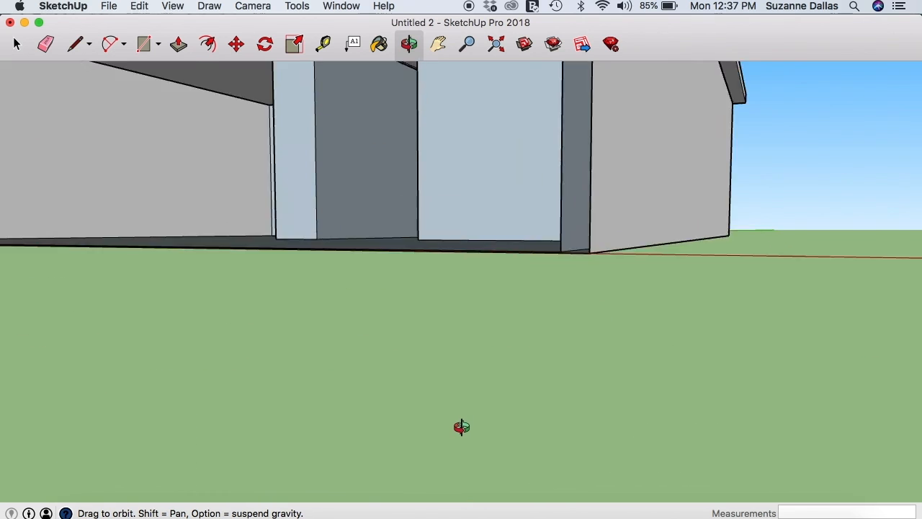
left_click_drag(445, 251, 469, 302)
left_click(438, 45)
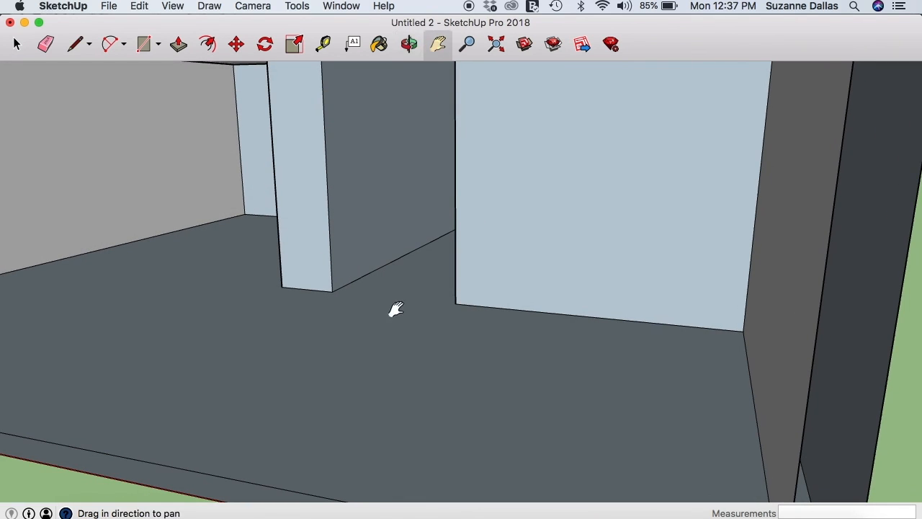
left_click_drag(392, 309, 765, 353)
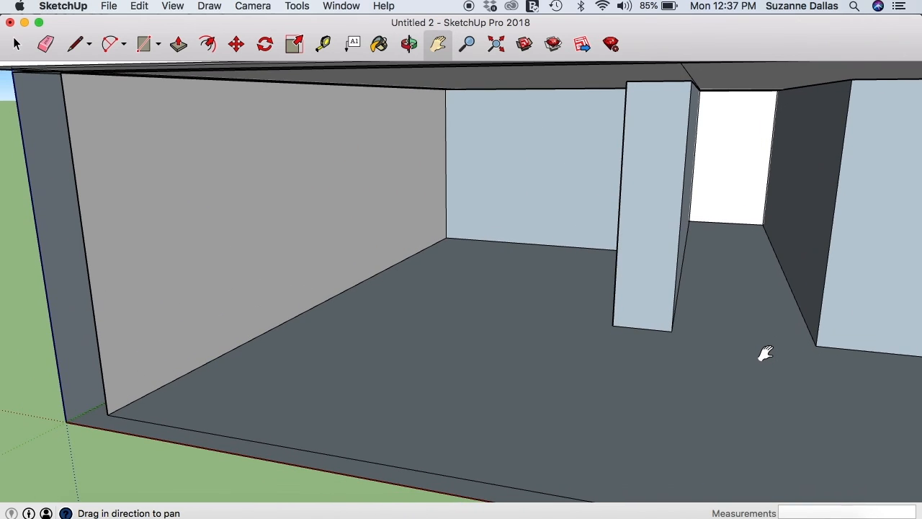